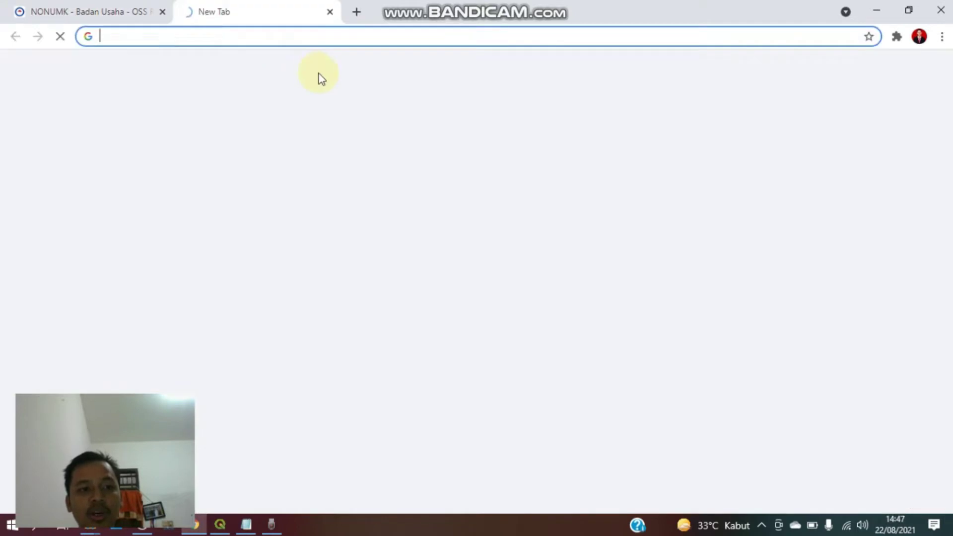
Step: Search the web for google earth, open the Google Earth result and launch the Earth web application
{"action": "type", "text": "google earth"}
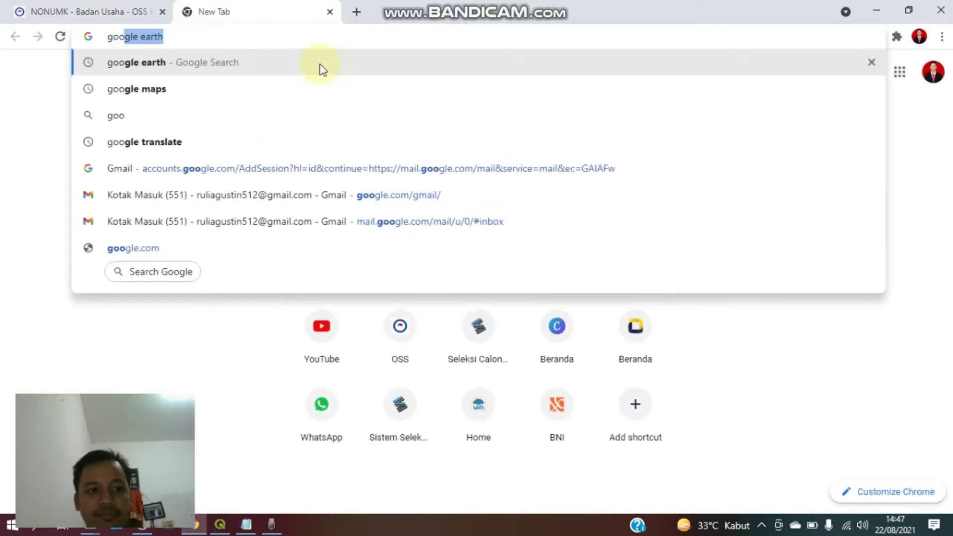
{"action": "key", "text": "Return"}
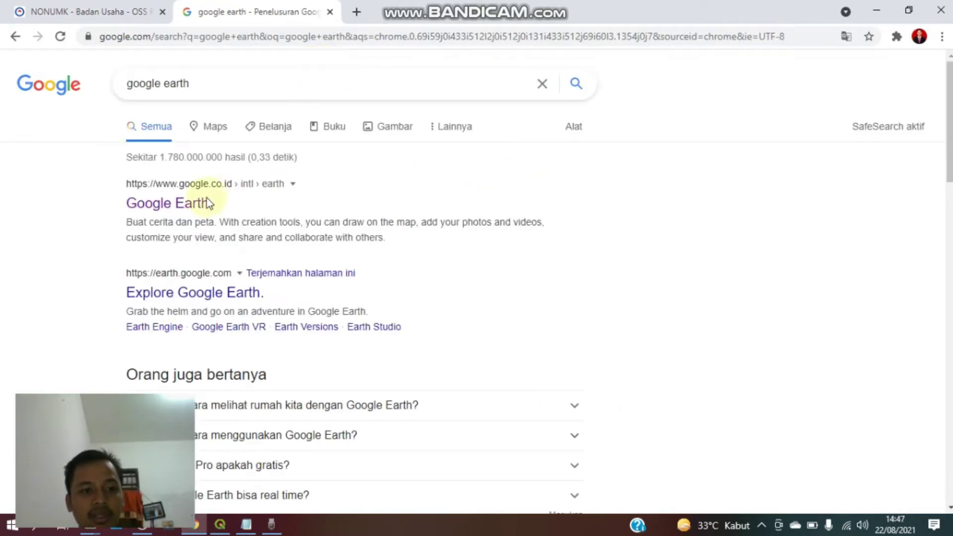
{"action": "left_click", "coordinate": [197, 201]}
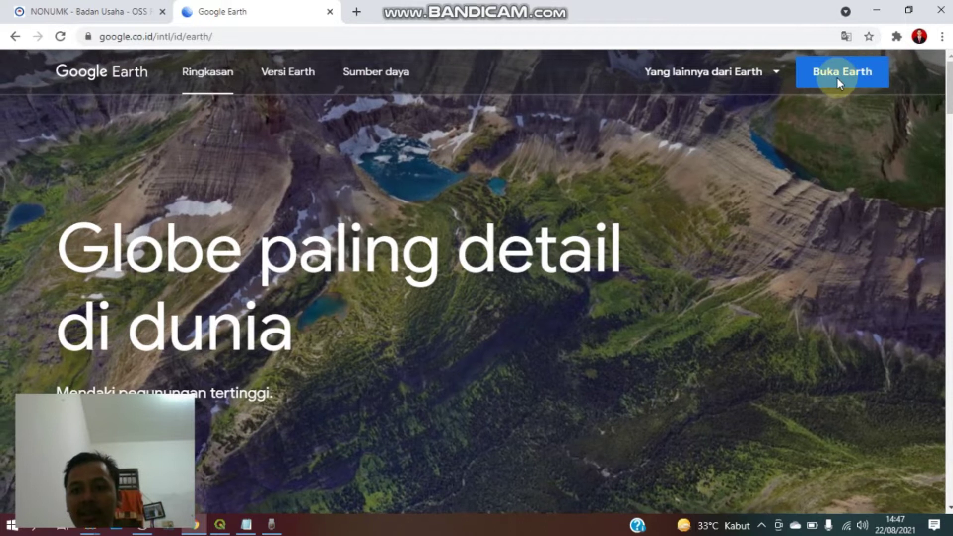
{"action": "left_click", "coordinate": [840, 76]}
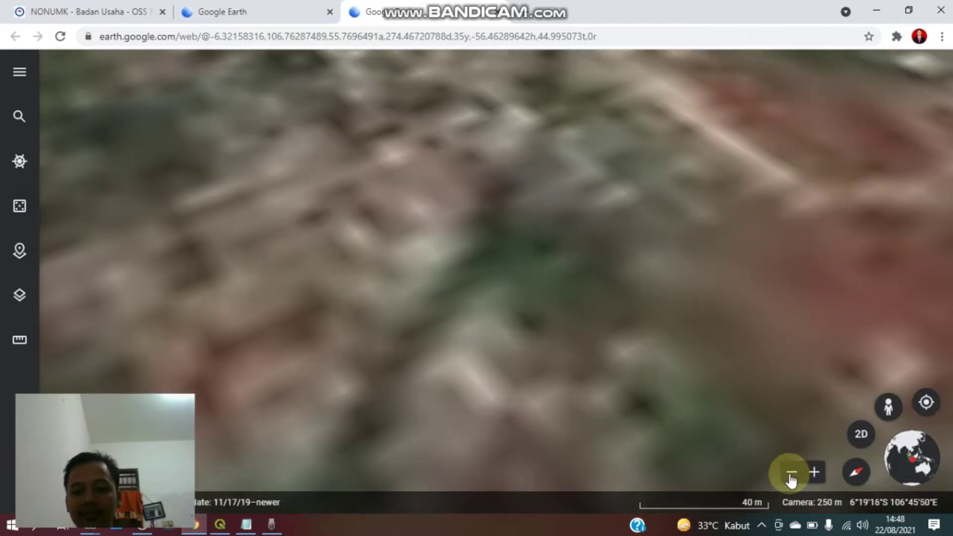
Step: Create a new Google Earth project as a KML file
{"action": "left_click", "coordinate": [792, 475]}
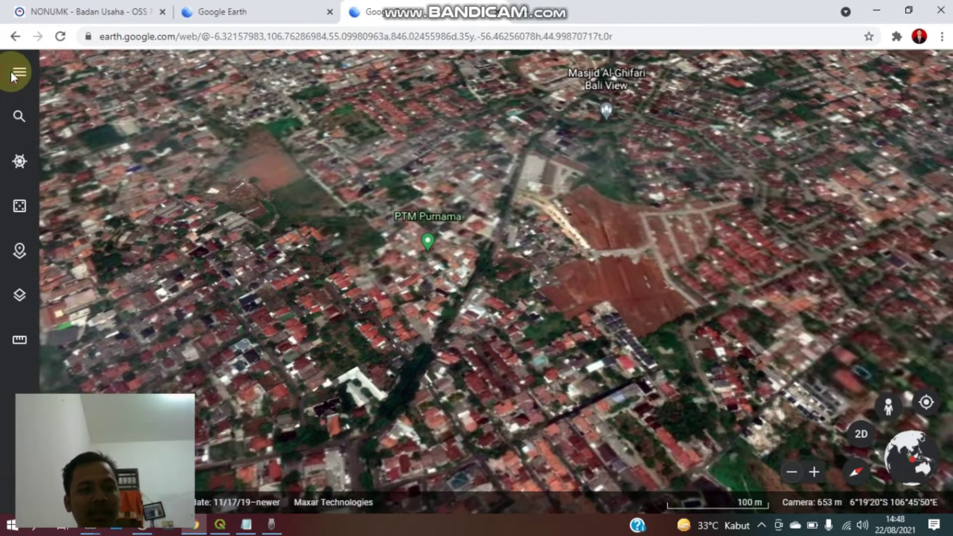
{"action": "left_click", "coordinate": [11, 71]}
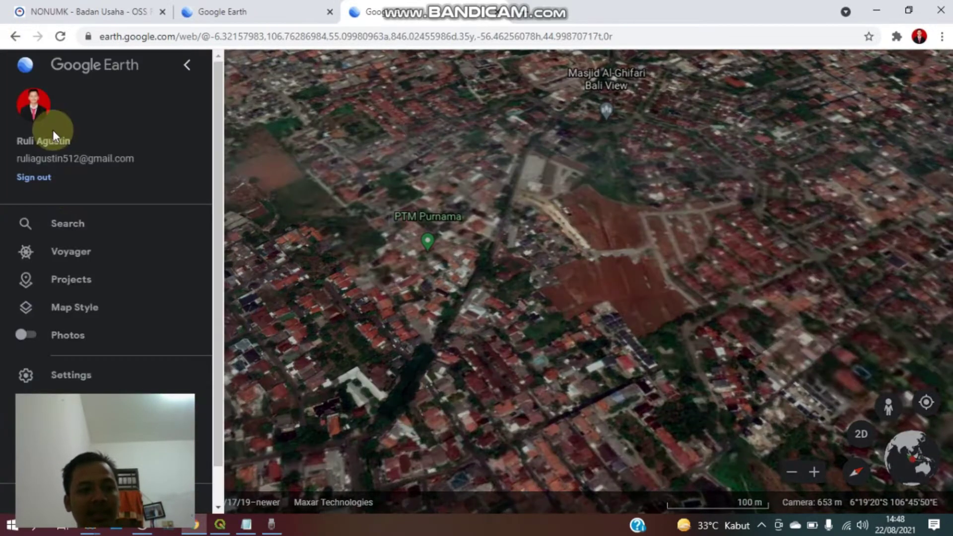
{"action": "left_click", "coordinate": [77, 285]}
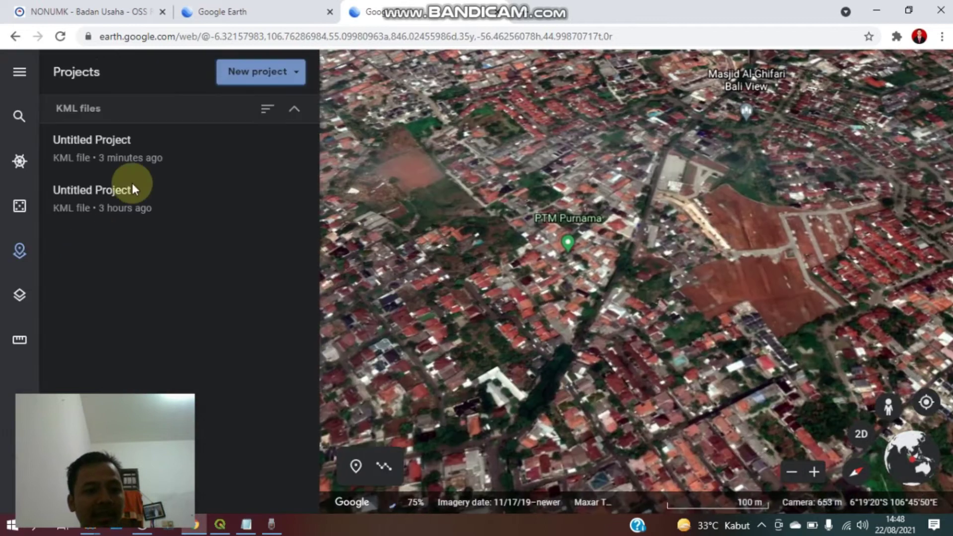
{"action": "left_click", "coordinate": [239, 63]}
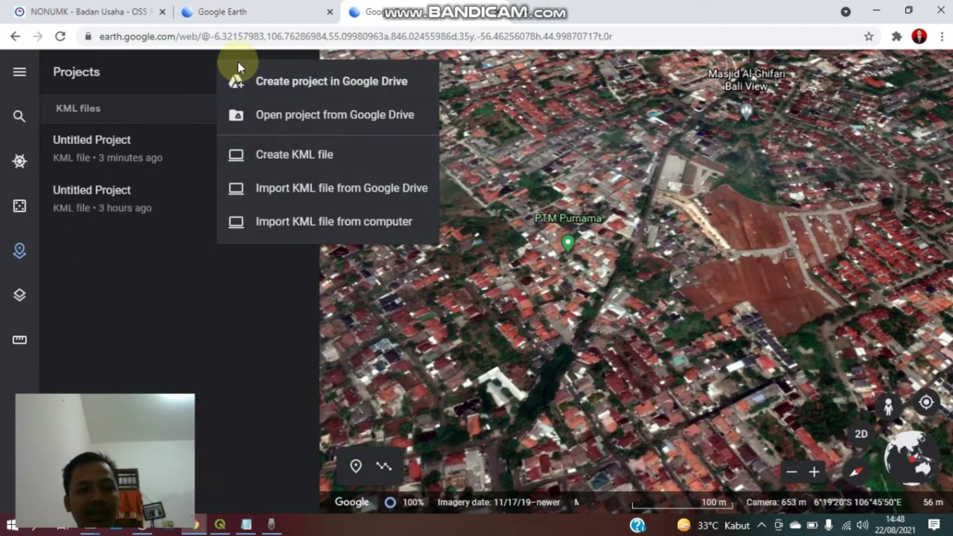
{"action": "left_click", "coordinate": [298, 163]}
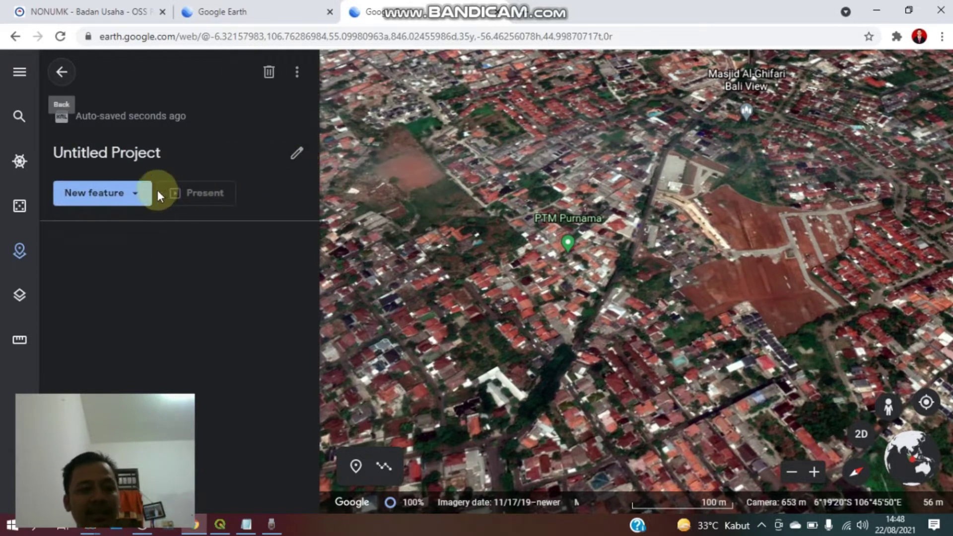
Step: Start a line or shape feature in the project and search the map for jalan purnawarman
{"action": "left_click", "coordinate": [134, 196]}
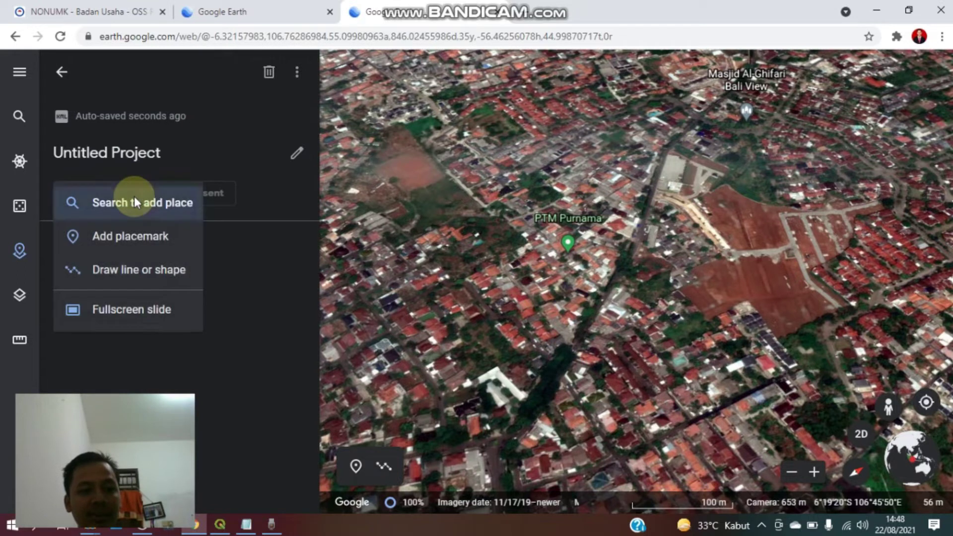
{"action": "left_click", "coordinate": [148, 270]}
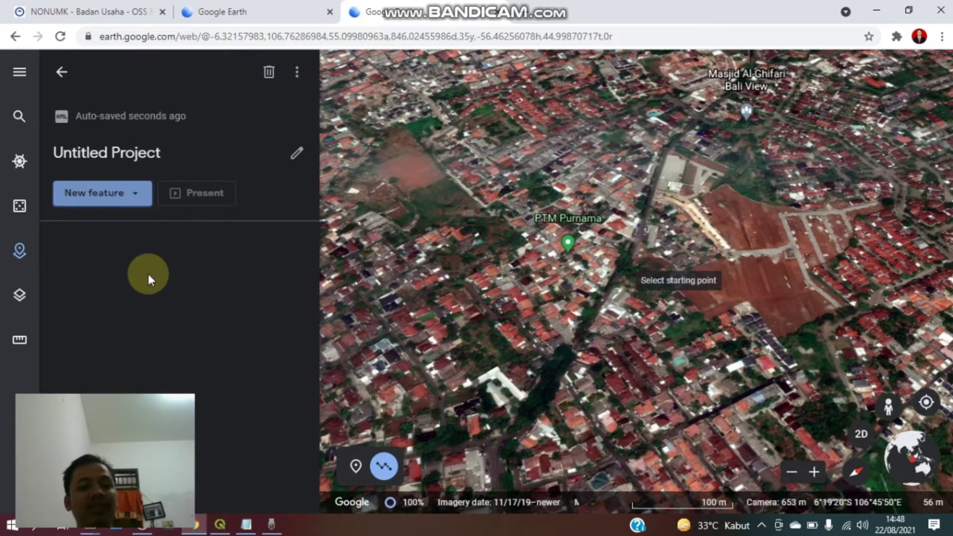
{"action": "left_click", "coordinate": [19, 119]}
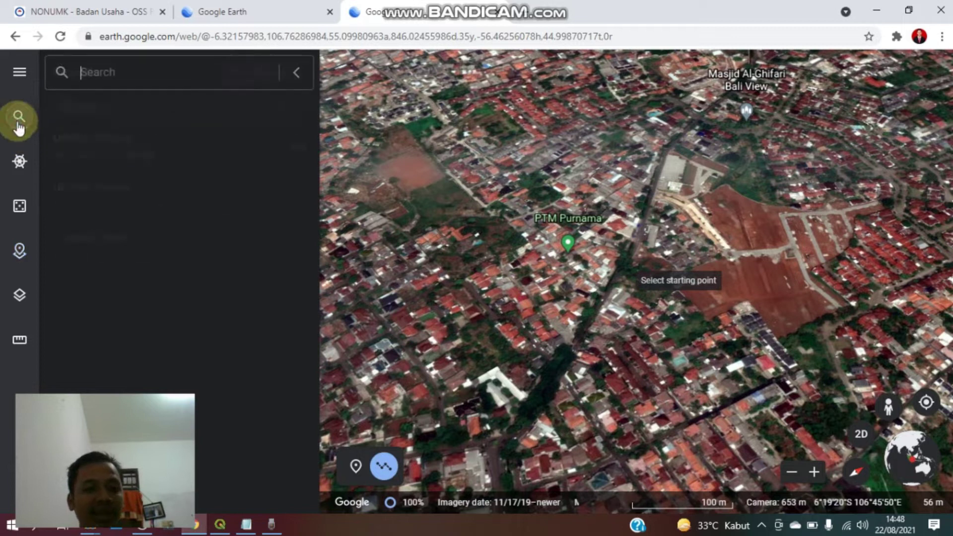
{"action": "left_click", "coordinate": [172, 77]}
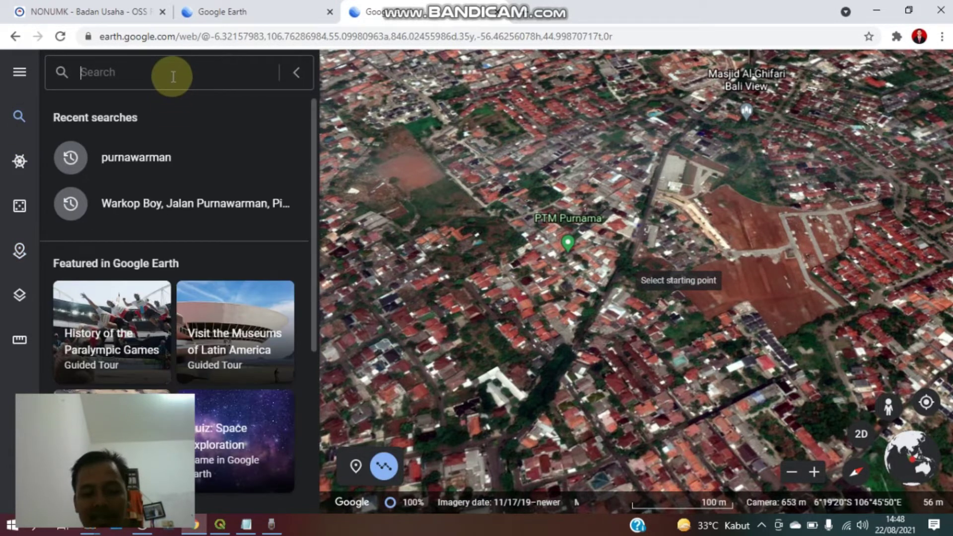
{"action": "type", "text": "jalan purnaw"}
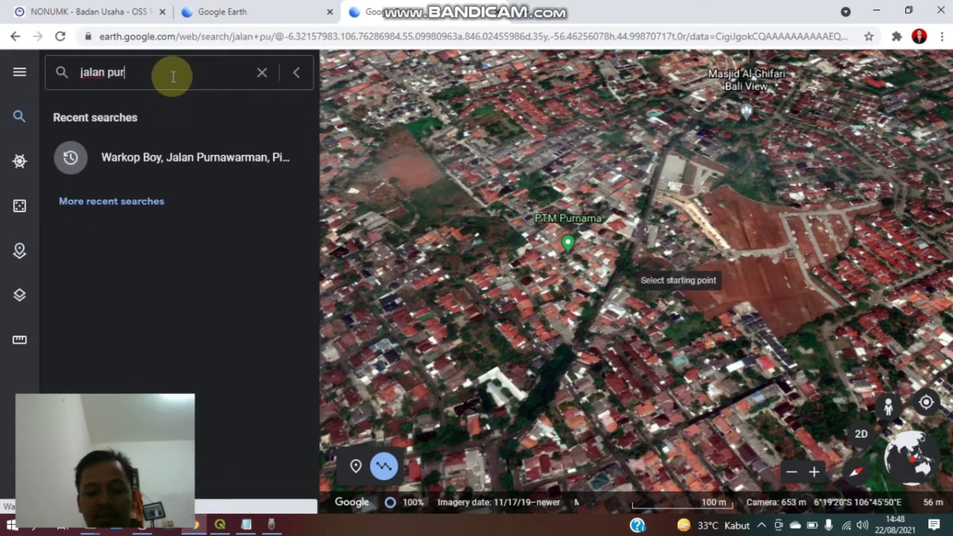
{"action": "type", "text": "arman"}
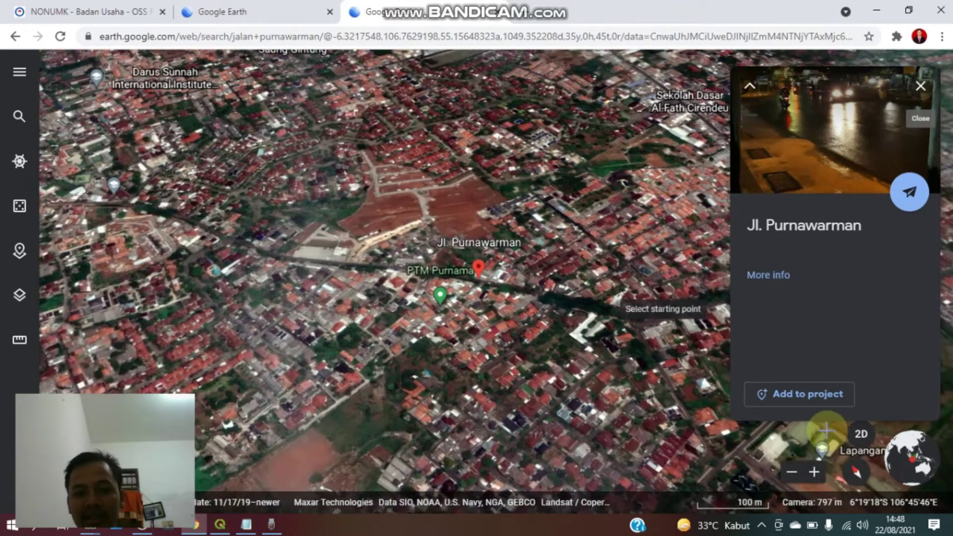
Step: Outline the white-roofed building beside the Jl. Purnawarman marker with a closed four-sided shape
{"action": "left_click", "coordinate": [858, 471]}
{"action": "left_click", "coordinate": [817, 473]}
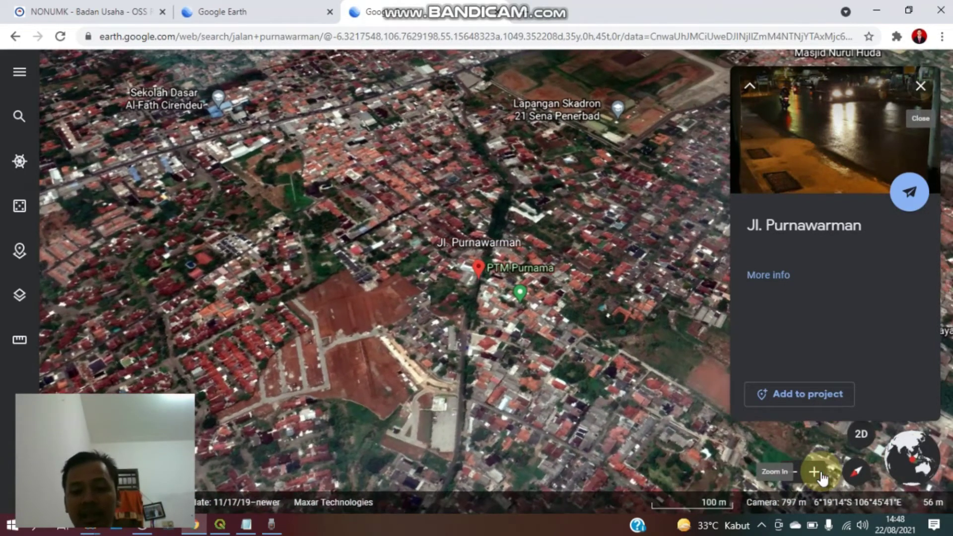
{"action": "left_click", "coordinate": [817, 473]}
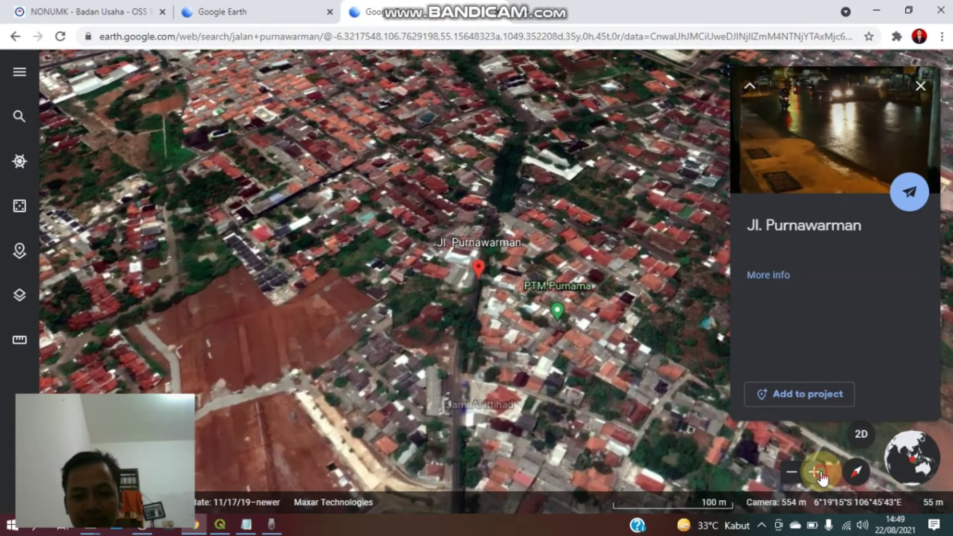
{"action": "left_click", "coordinate": [817, 473]}
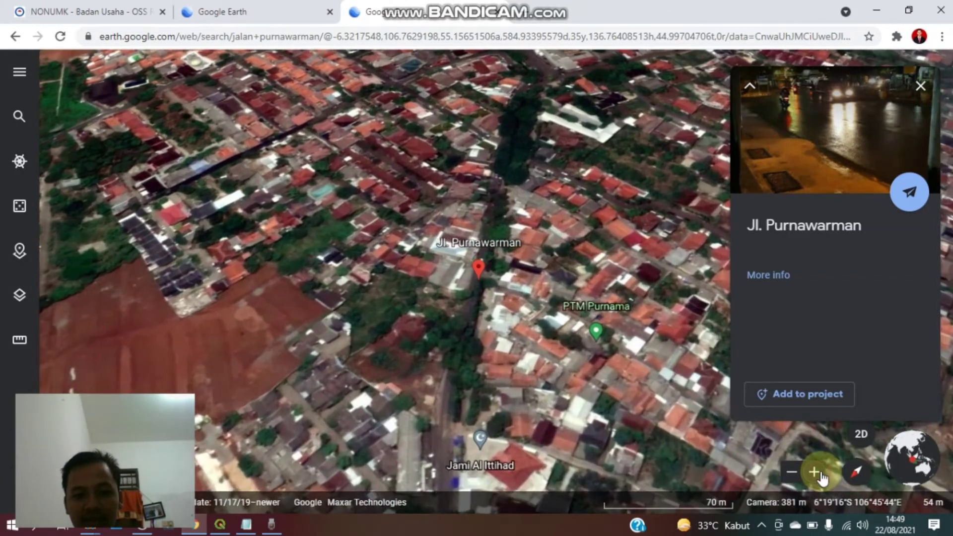
{"action": "left_click", "coordinate": [817, 472]}
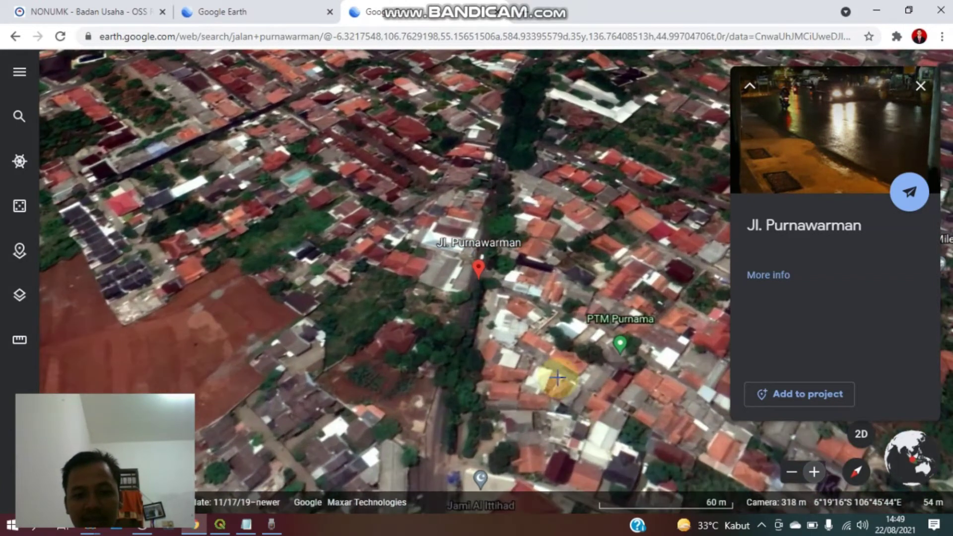
{"action": "left_click", "coordinate": [814, 473]}
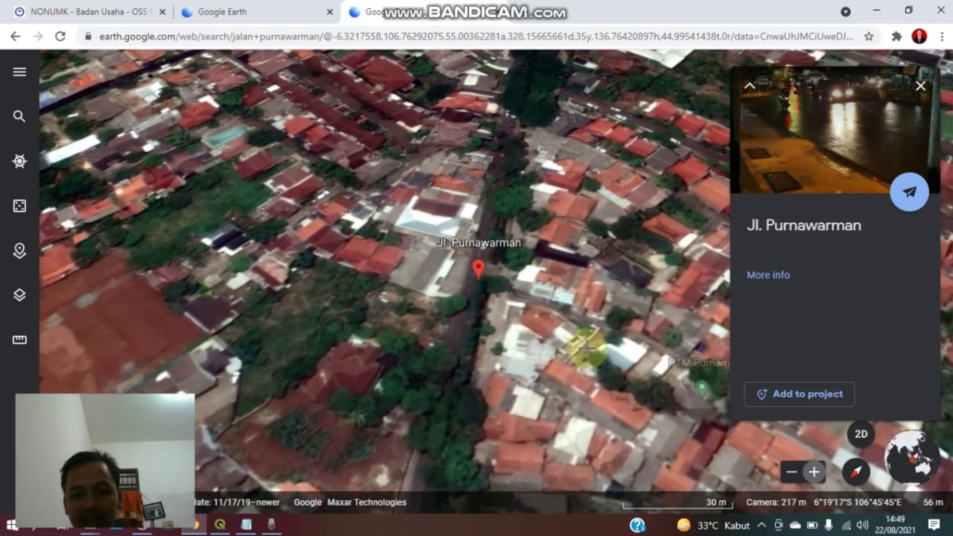
{"action": "left_click", "coordinate": [444, 228]}
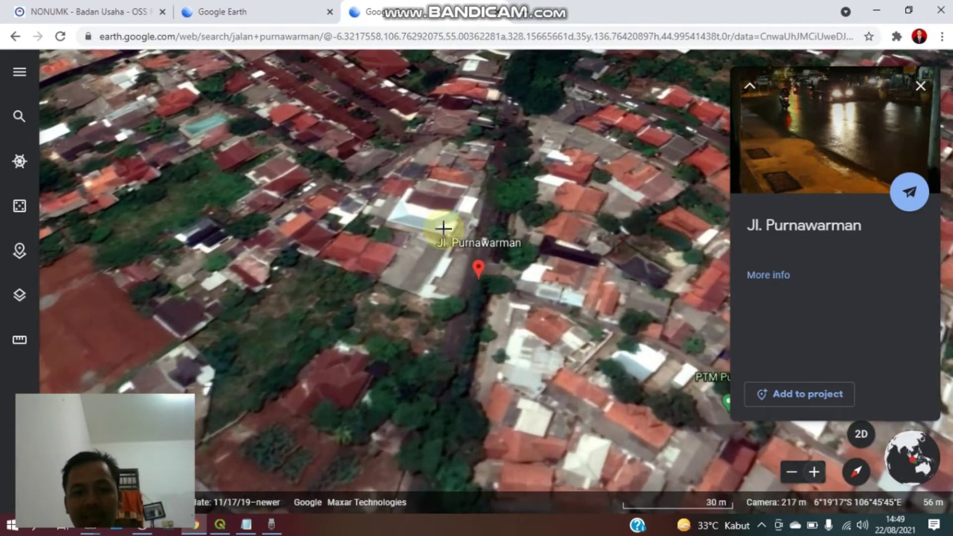
{"action": "left_click", "coordinate": [410, 185]}
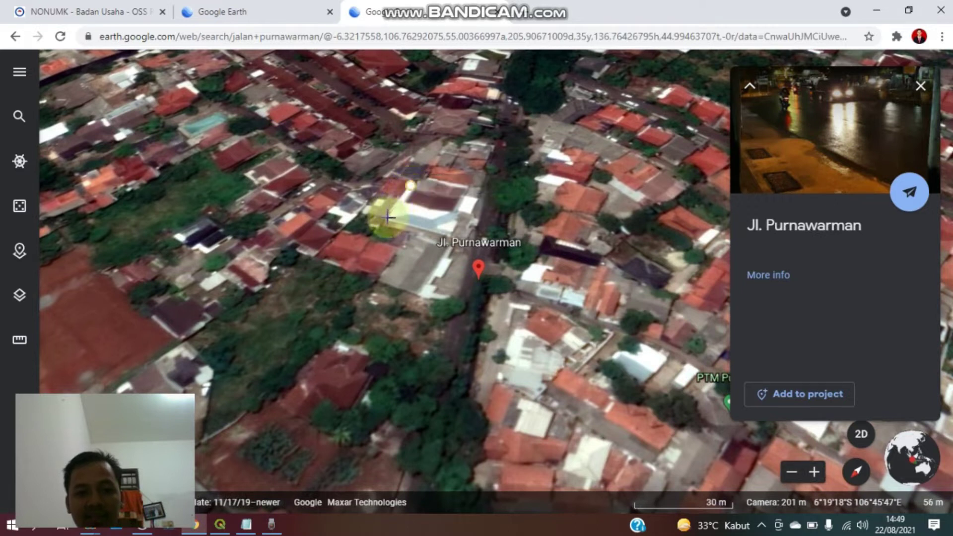
{"action": "left_click", "coordinate": [389, 220]}
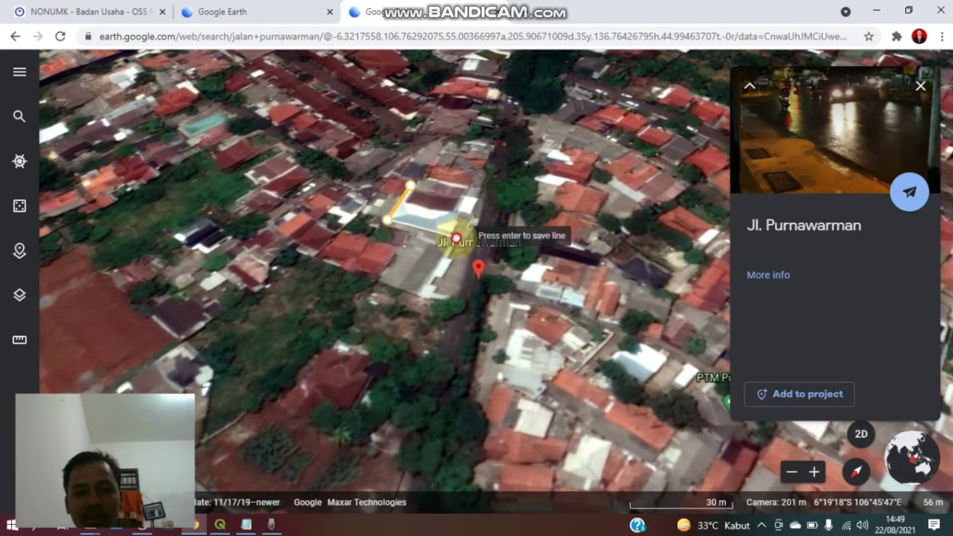
{"action": "left_click", "coordinate": [467, 193]}
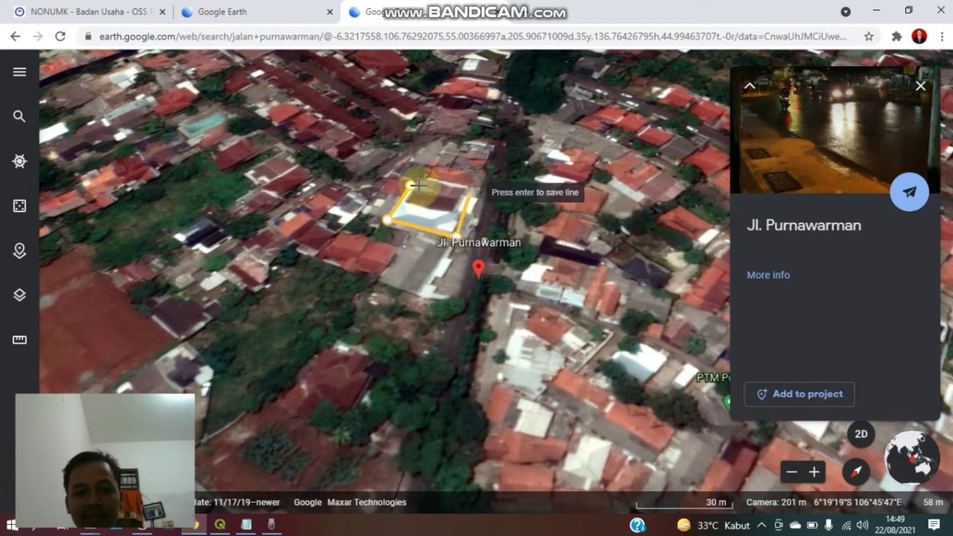
{"action": "left_click", "coordinate": [445, 191]}
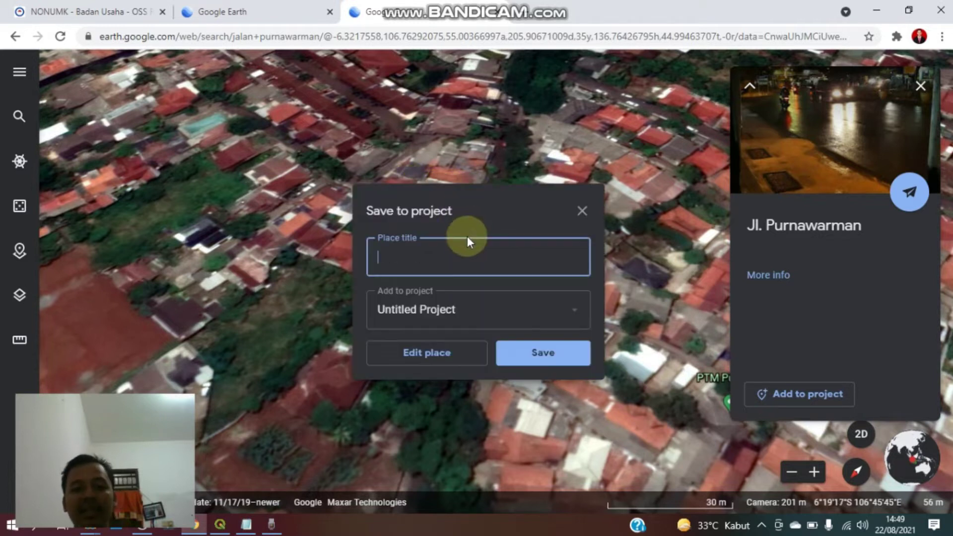
{"action": "left_click", "coordinate": [470, 198]}
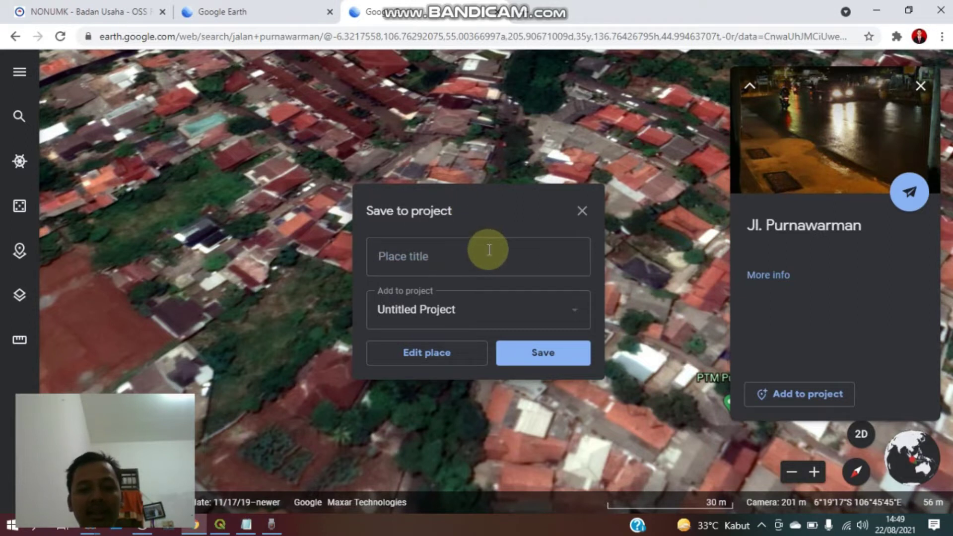
Step: Save the outlined place to Untitled Project with the title CV Maju Jaya and export the project as a KML file
{"action": "left_click", "coordinate": [481, 256]}
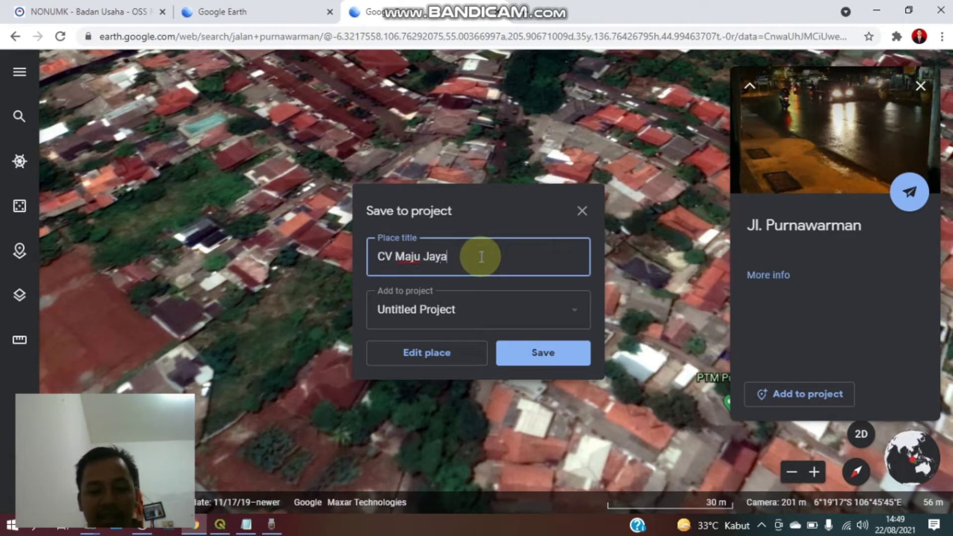
{"action": "left_click", "coordinate": [535, 355]}
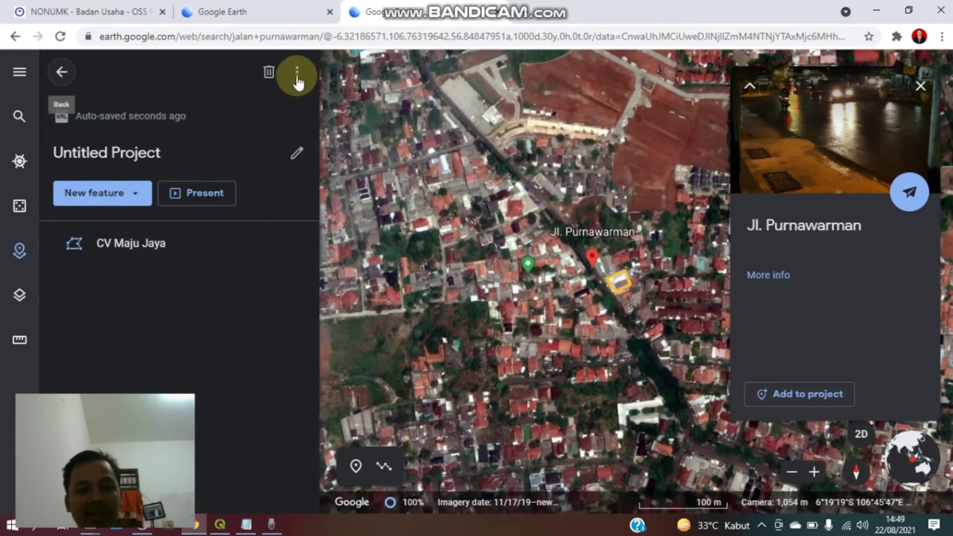
{"action": "left_click", "coordinate": [297, 76]}
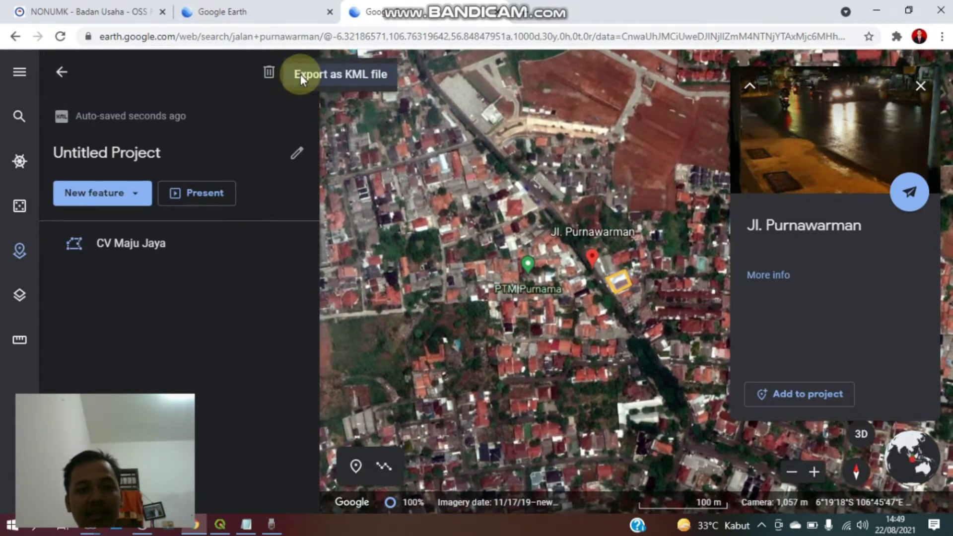
{"action": "left_click", "coordinate": [300, 74]}
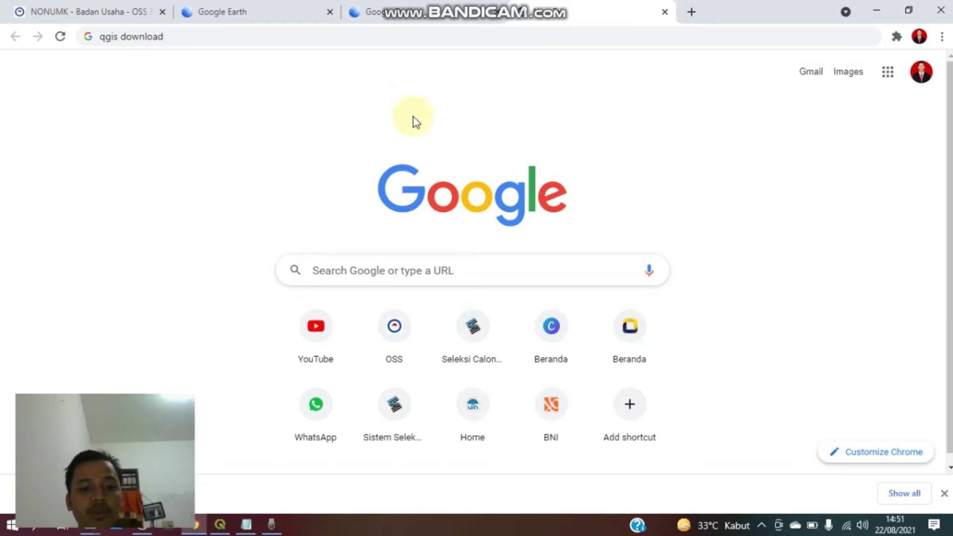
Step: Search the web for qgis download, open the Download QGIS page and look up the standalone installers for Windows
{"action": "left_click", "coordinate": [403, 269]}
{"action": "type", "text": "q"}
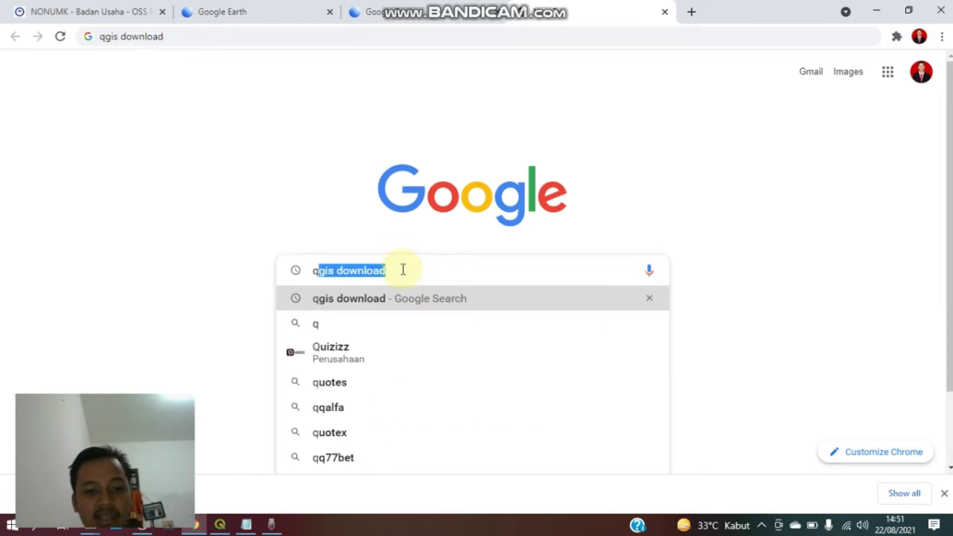
{"action": "key", "text": "Right"}
{"action": "key", "text": "Return"}
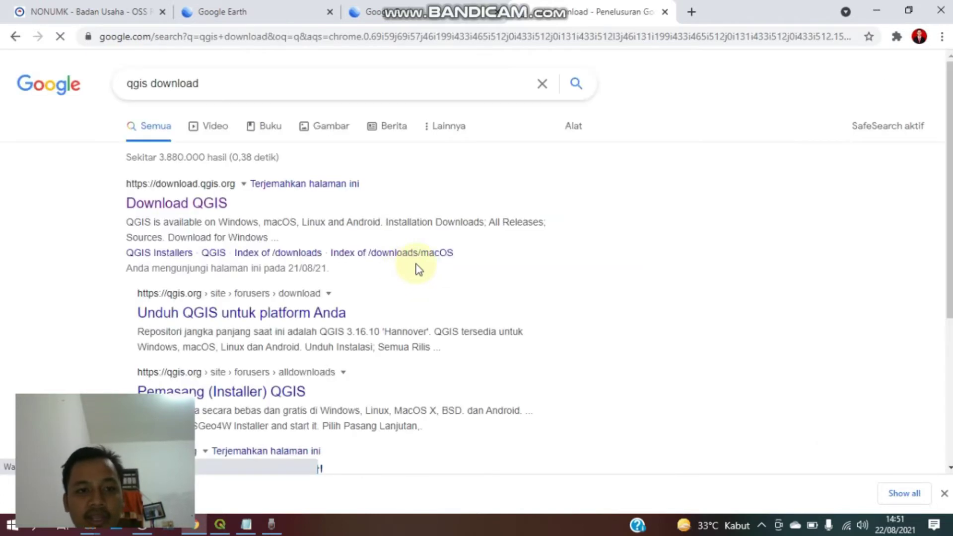
{"action": "left_click", "coordinate": [167, 201]}
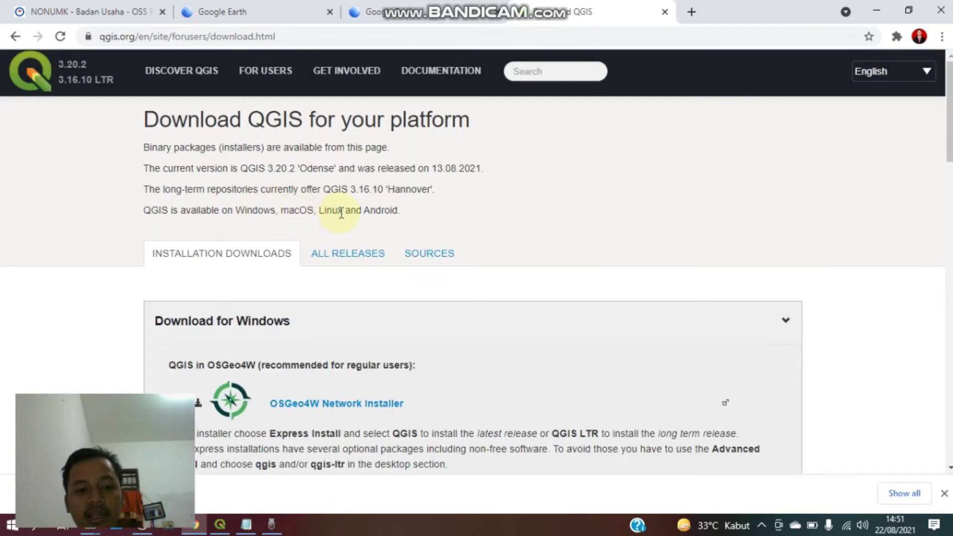
{"action": "scroll", "coordinate": [348, 216], "scroll_direction": "down", "scroll_amount": 10}
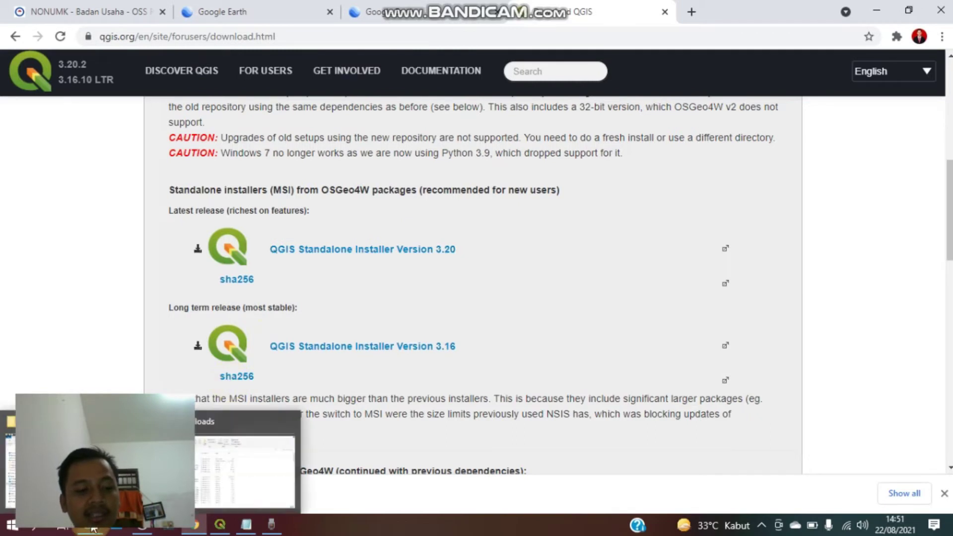
Step: Switch to the Downloads folder in File Explorer
{"action": "left_click", "coordinate": [195, 525]}
{"action": "left_click", "coordinate": [245, 471]}
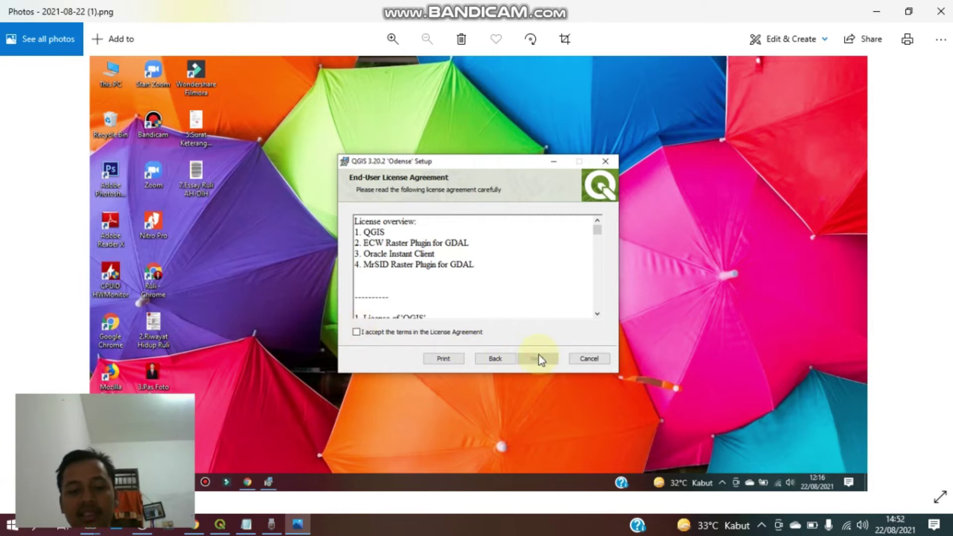
Step: Look through the screenshots of the QGIS 3.20.2 installation, from the license agreement to the QGIS Desktop 3.20.2 shortcut
{"action": "key", "text": "Right"}
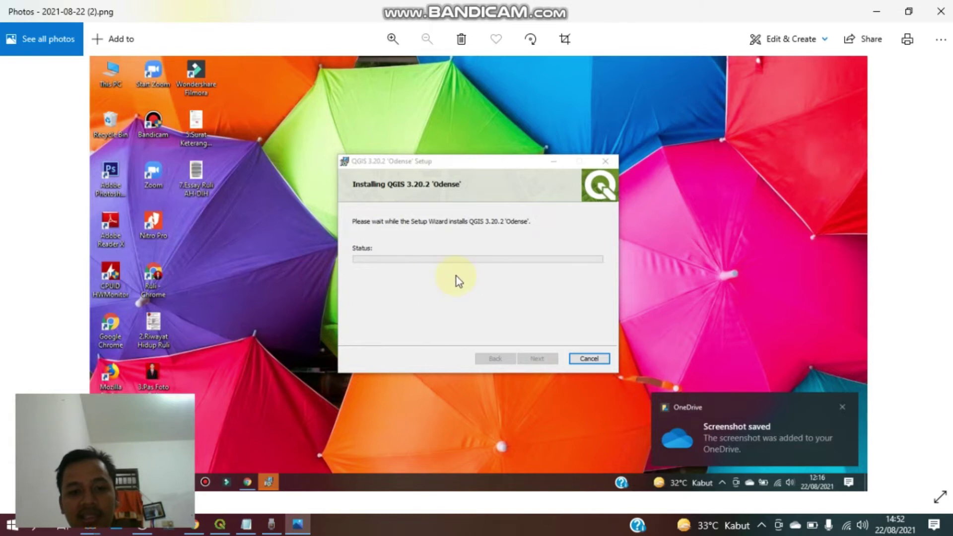
{"action": "key", "text": "Right"}
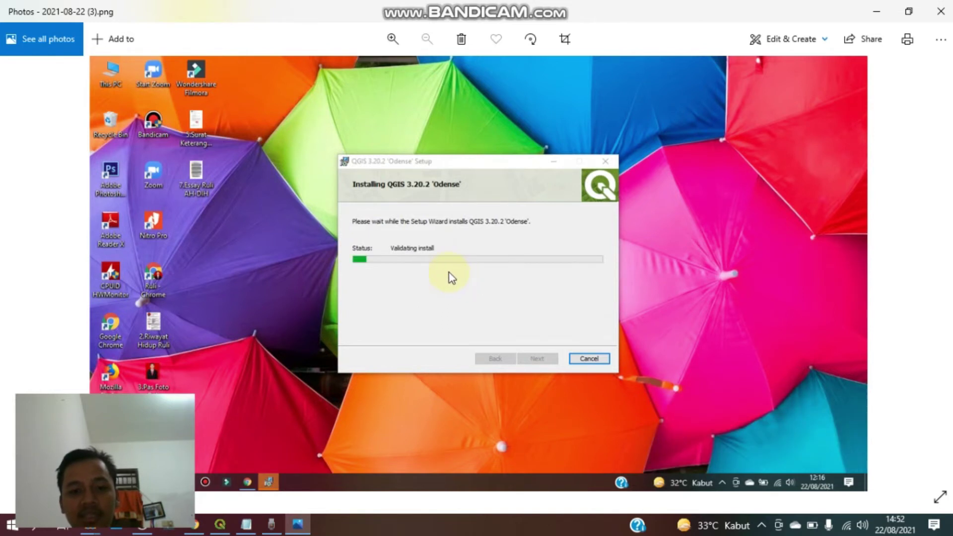
{"action": "key", "text": "Right"}
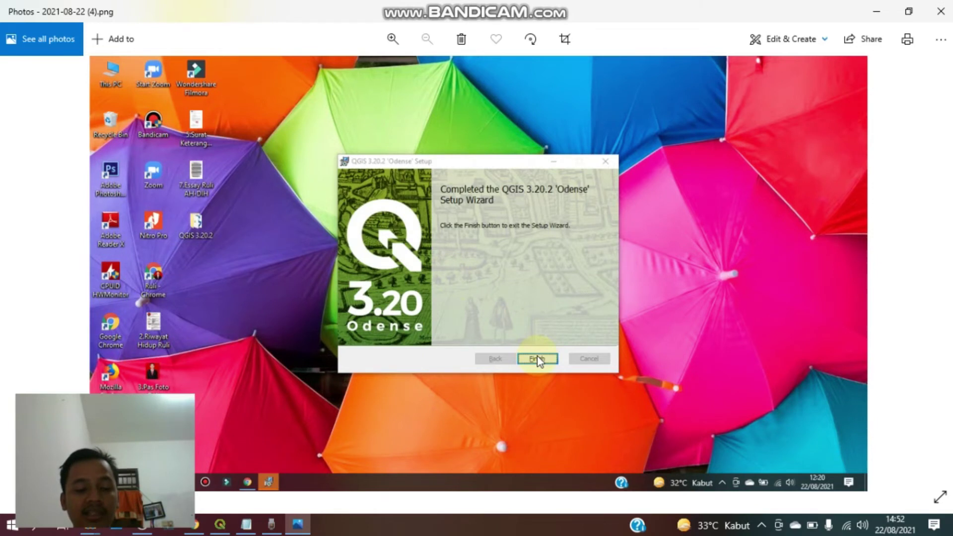
{"action": "key", "text": "Right"}
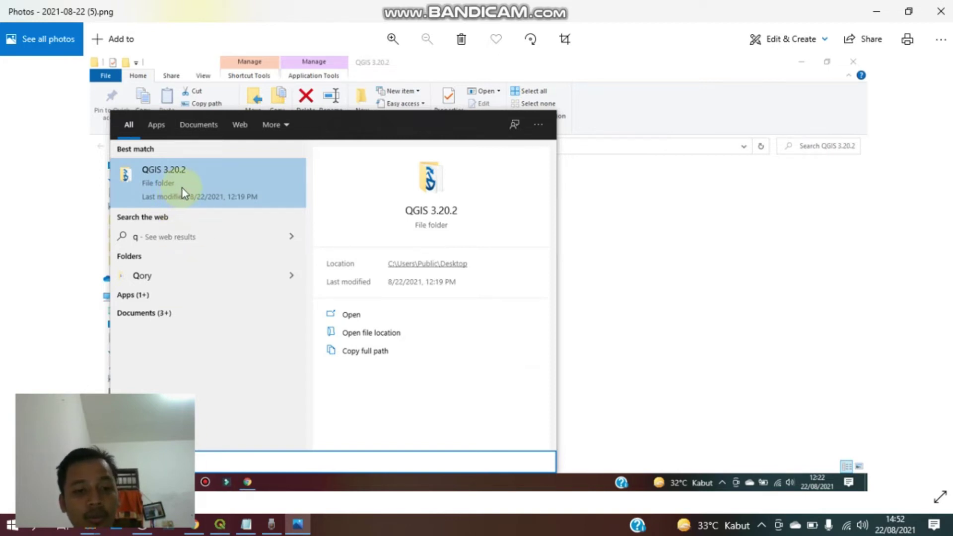
{"action": "key", "text": "Right"}
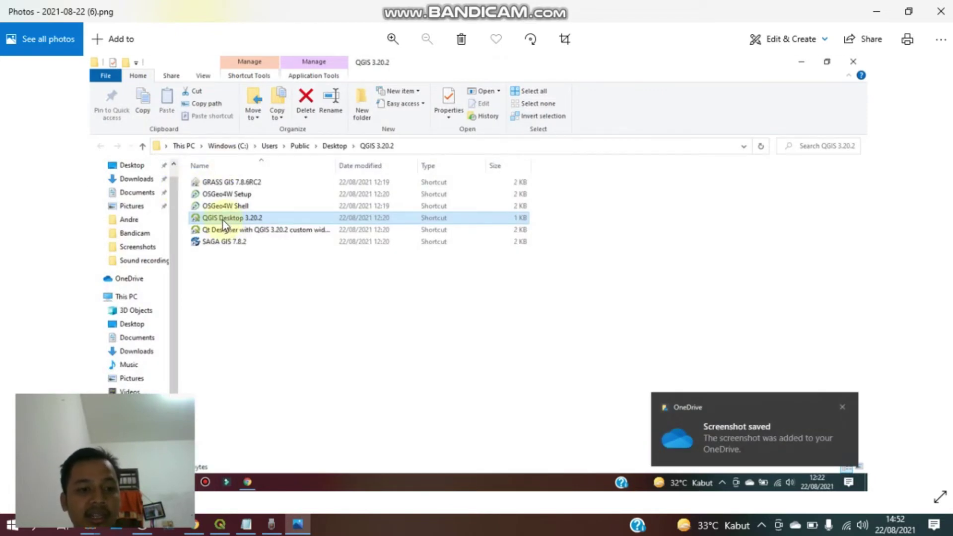
{"action": "key", "text": "Left"}
{"action": "key", "text": "Right"}
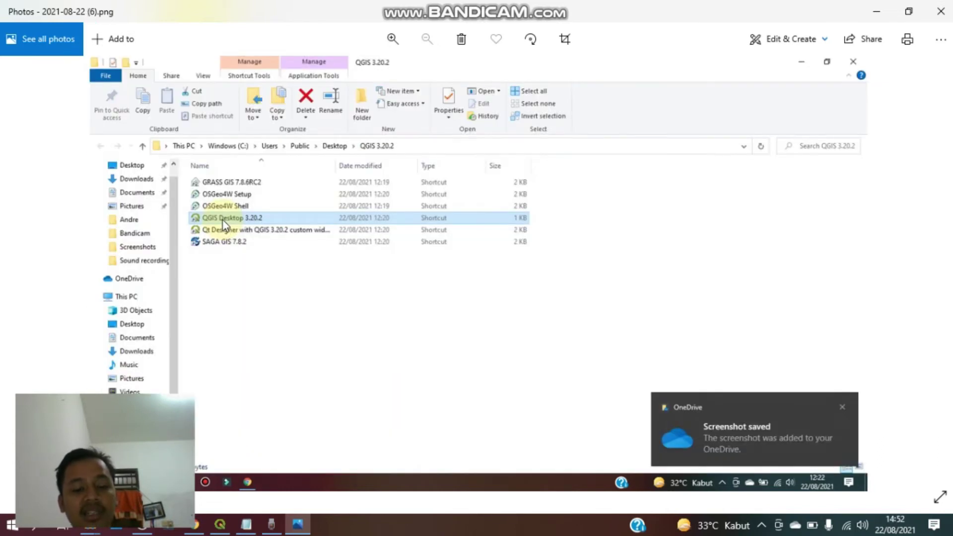
{"action": "key", "text": "Left"}
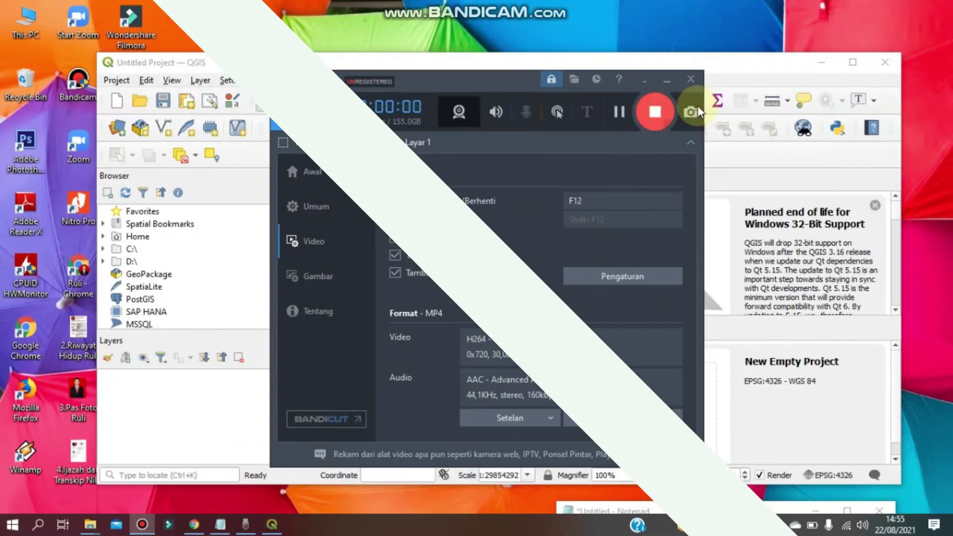
Step: Maximize the QGIS window and add Untitled Project (1).kml from the Downloads folder as a vector layer
{"action": "left_click", "coordinate": [781, 64]}
{"action": "left_click", "coordinate": [853, 62]}
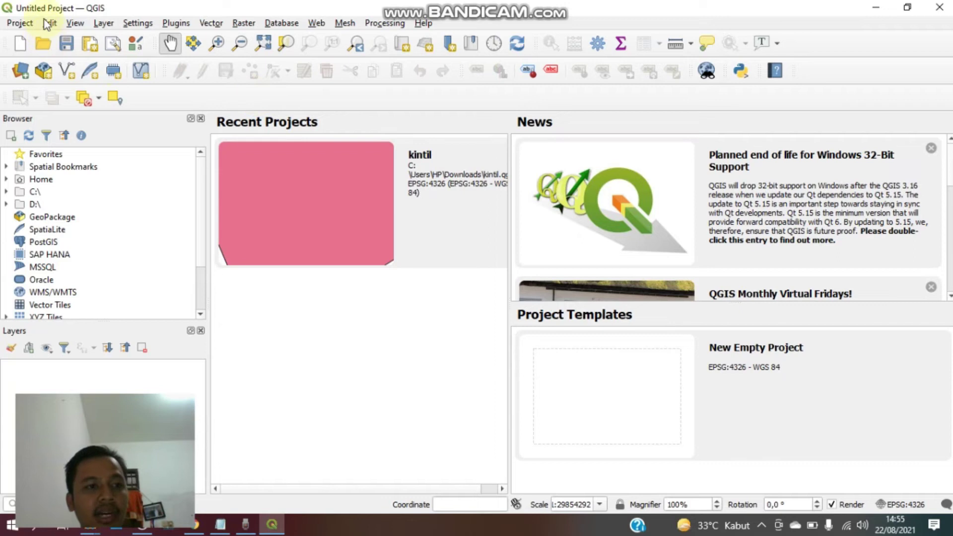
{"action": "left_click", "coordinate": [100, 25]}
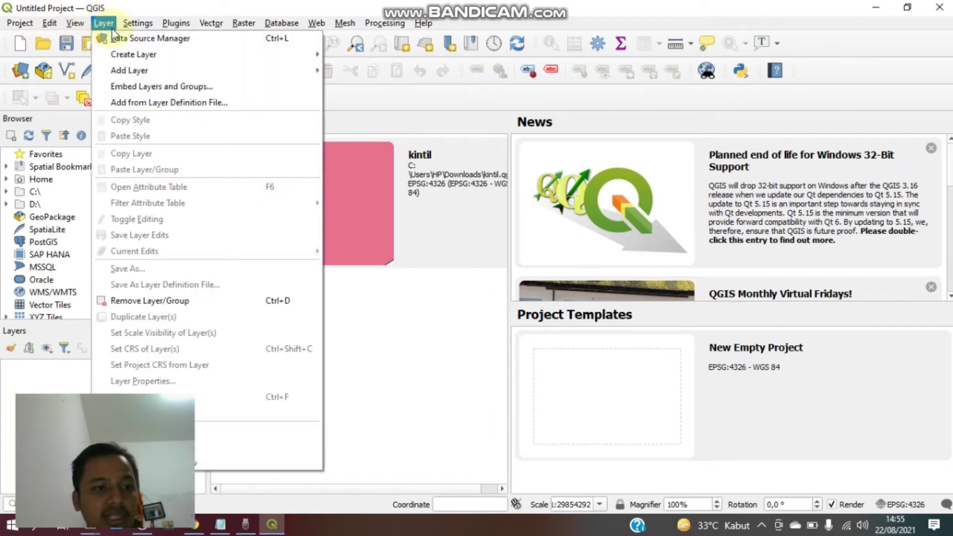
{"action": "mouse_move", "coordinate": [125, 55]}
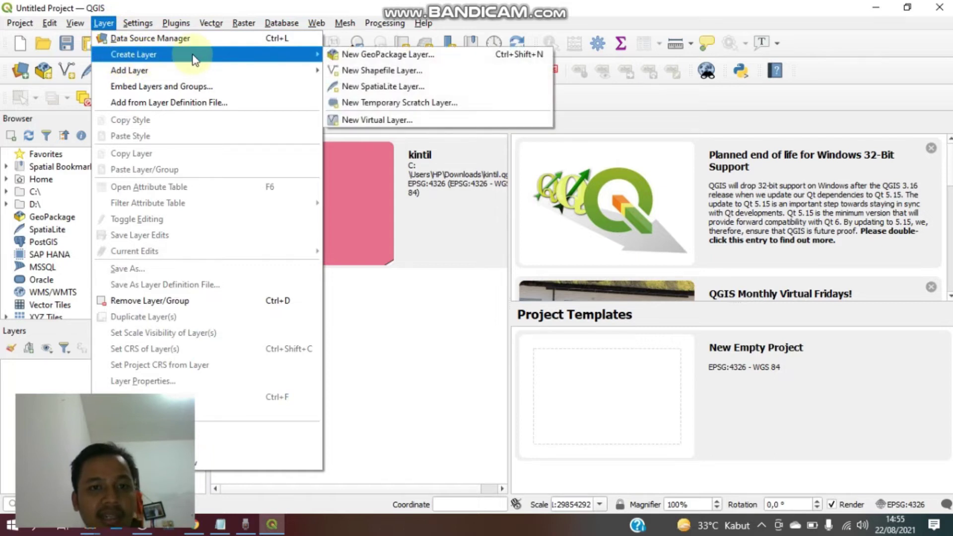
{"action": "mouse_move", "coordinate": [203, 72]}
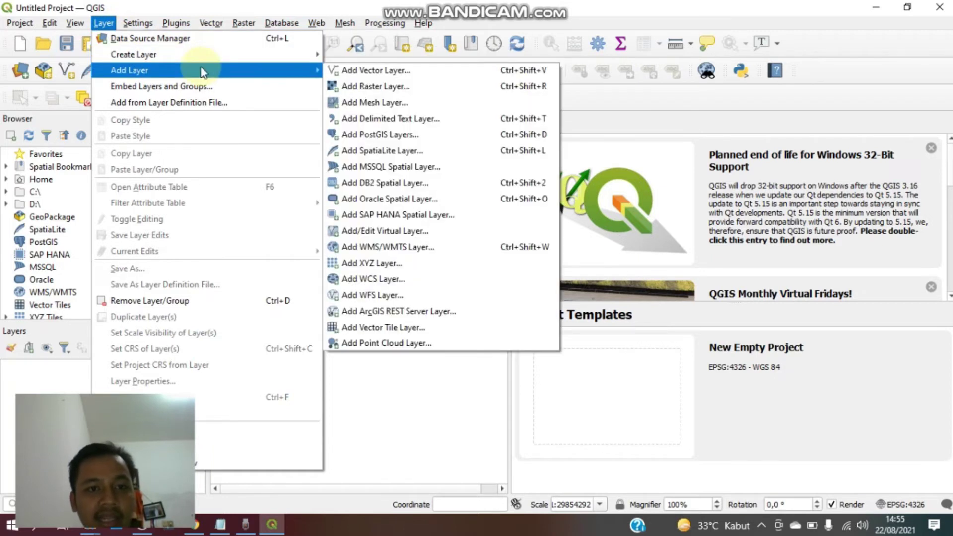
{"action": "left_click", "coordinate": [351, 70]}
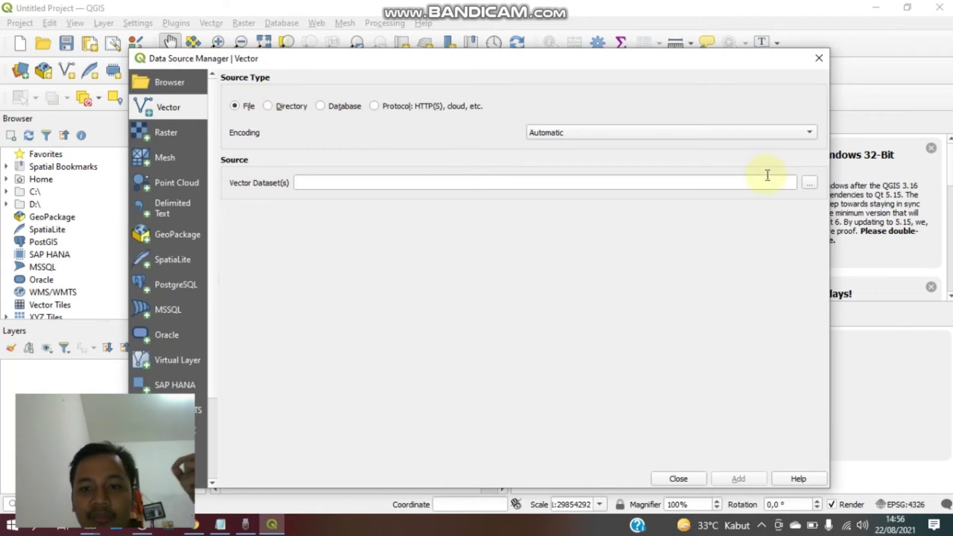
{"action": "left_click", "coordinate": [809, 185]}
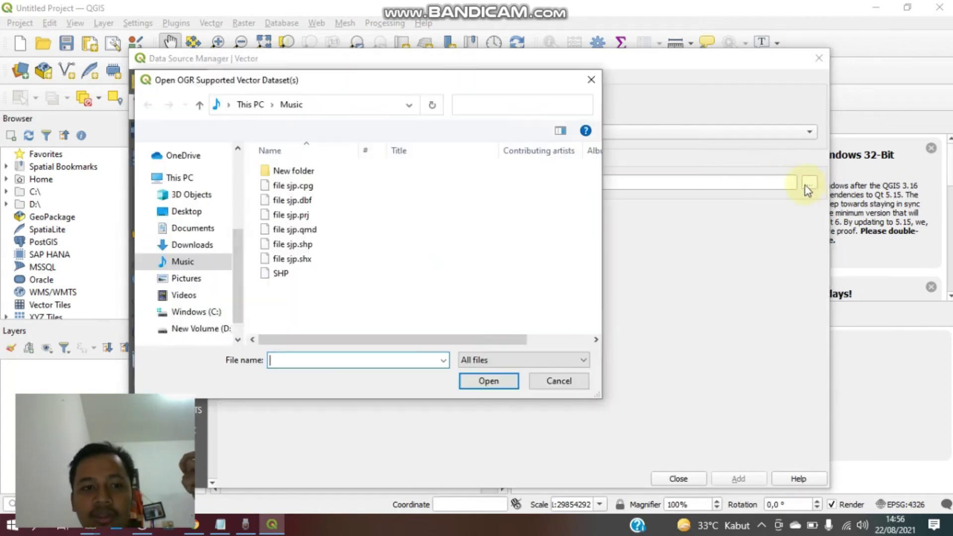
{"action": "left_click", "coordinate": [191, 243]}
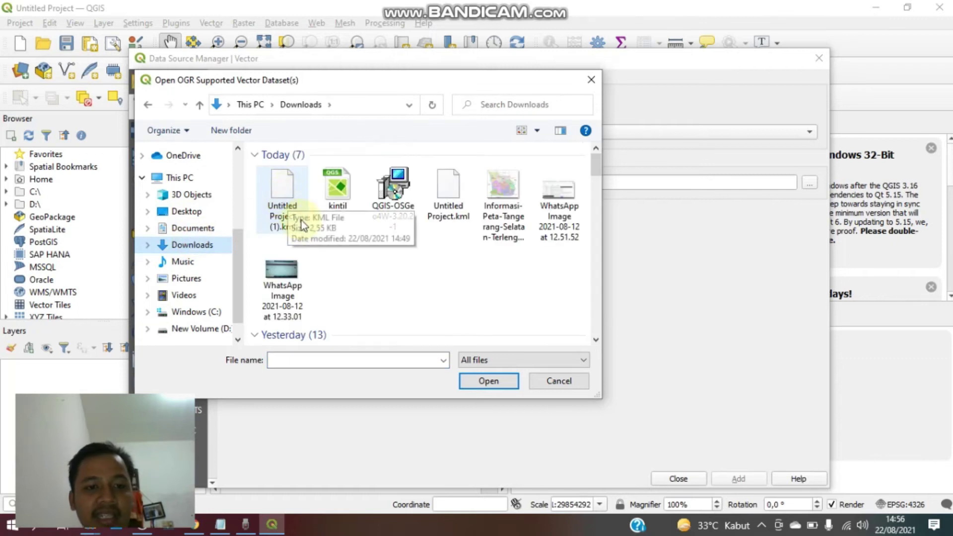
{"action": "double_click", "coordinate": [291, 203]}
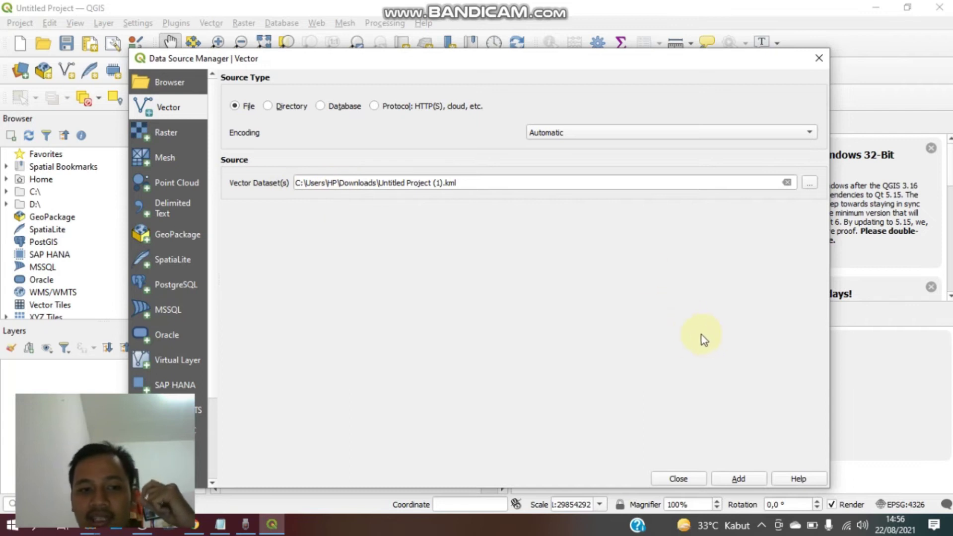
{"action": "left_click", "coordinate": [740, 480]}
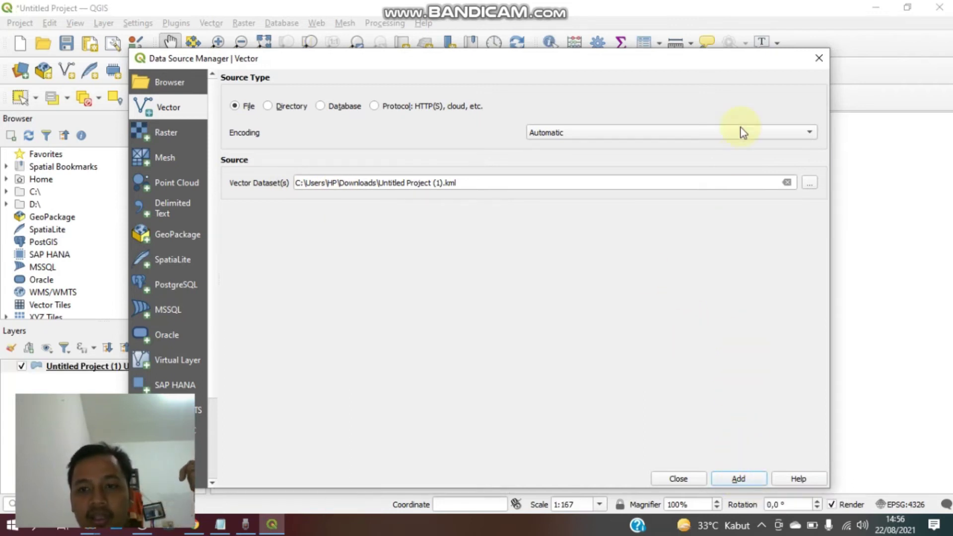
{"action": "left_click", "coordinate": [827, 59]}
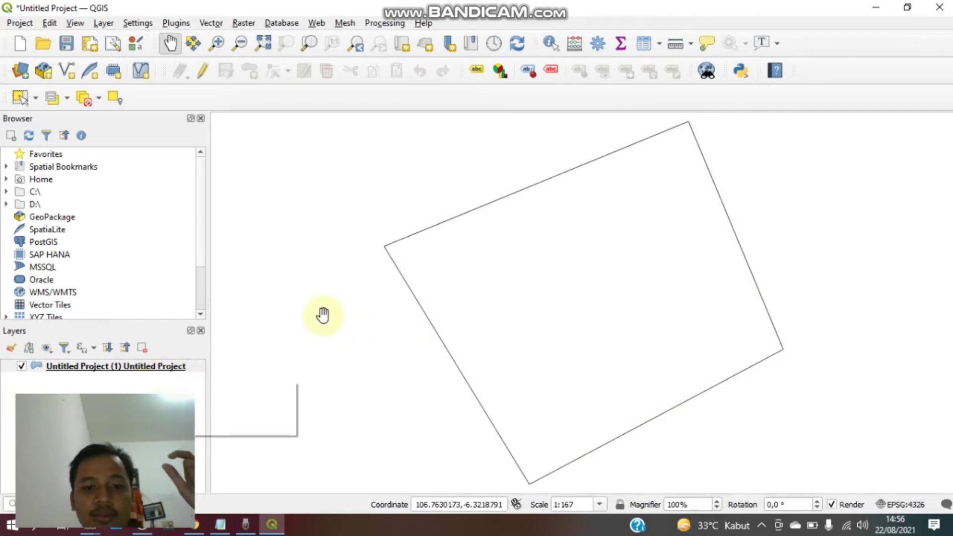
Step: Start exporting the features of the Untitled Project (1) layer, with ESRI Shapefile as the format
{"action": "right_click", "coordinate": [117, 370]}
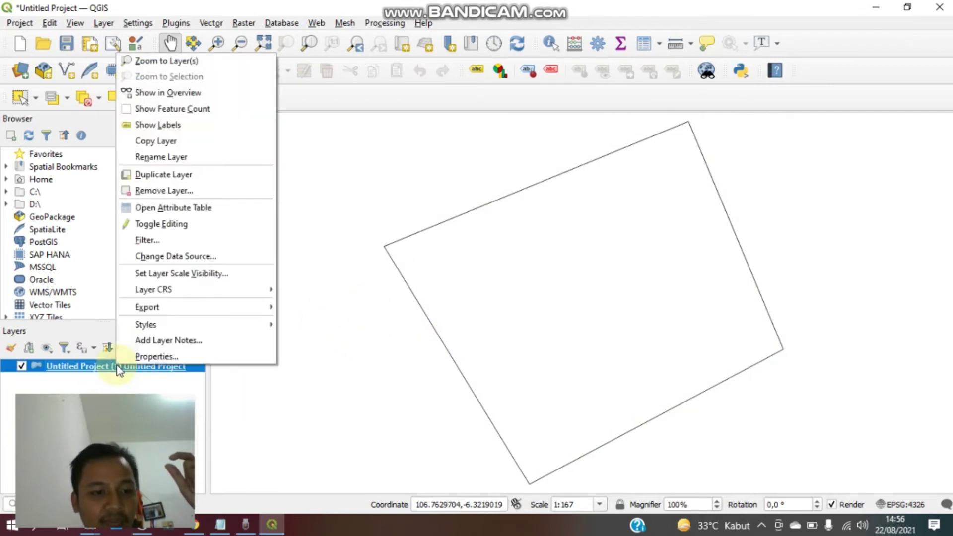
{"action": "mouse_move", "coordinate": [189, 315]}
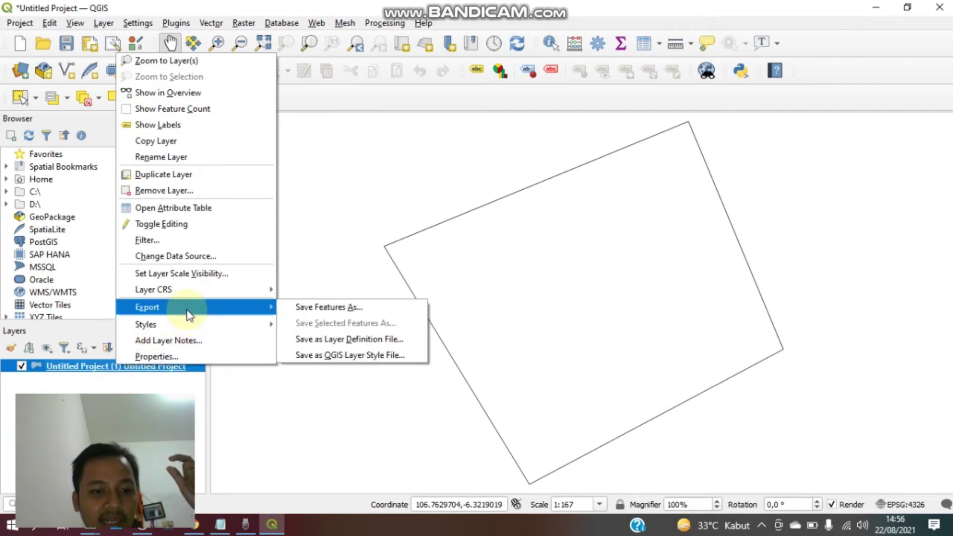
{"action": "left_click", "coordinate": [310, 311]}
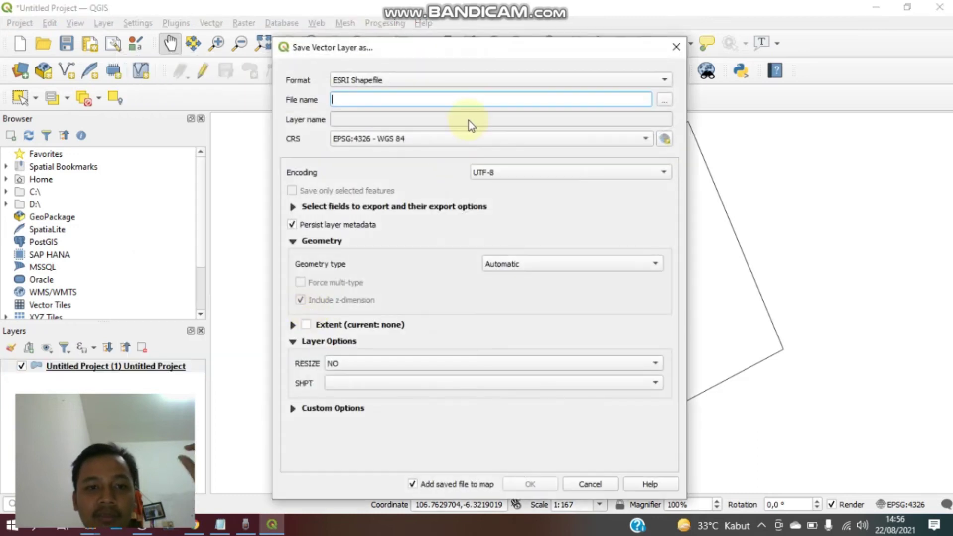
{"action": "left_click", "coordinate": [496, 81]}
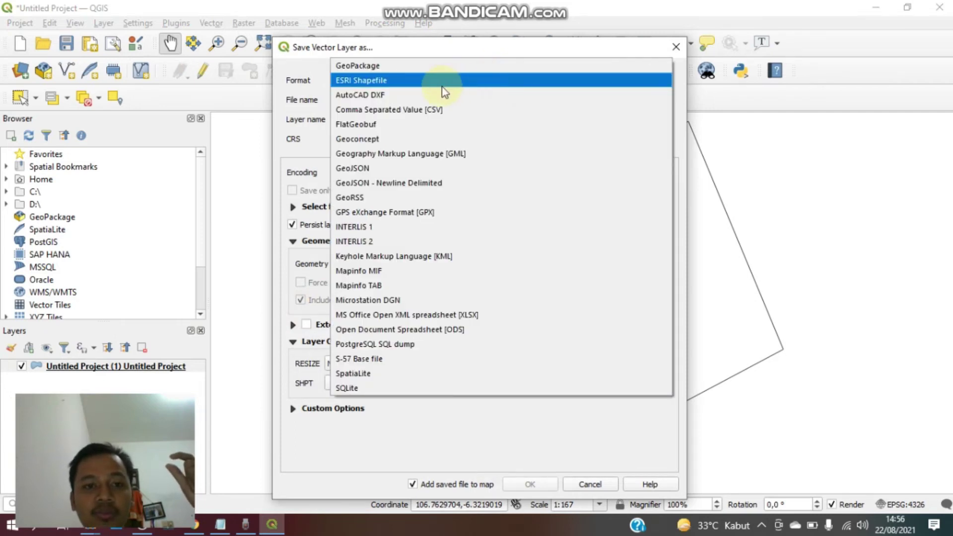
{"action": "left_click", "coordinate": [415, 85]}
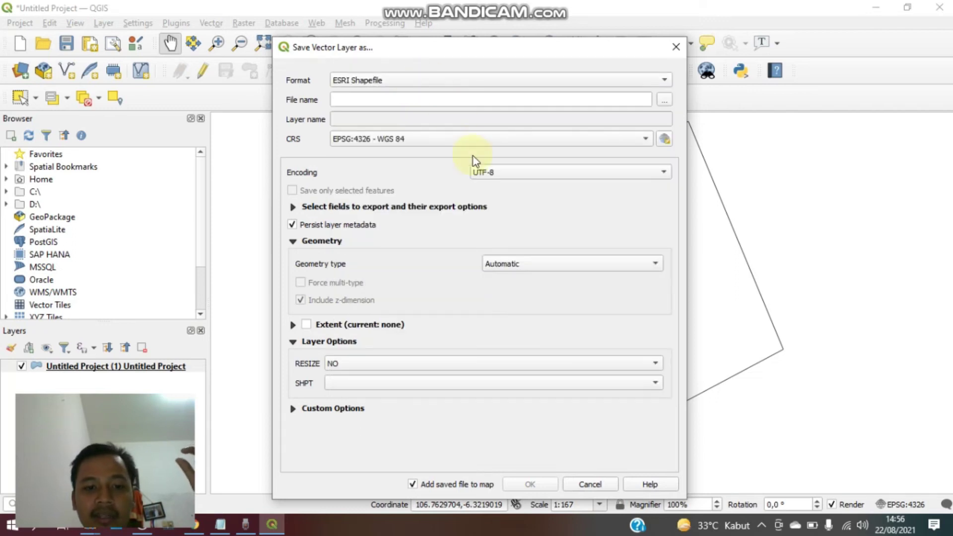
Step: Name the output file Purnawarman Polygon SHP in the Documents folder Tumnail YT and complete the layer export
{"action": "left_click", "coordinate": [666, 100]}
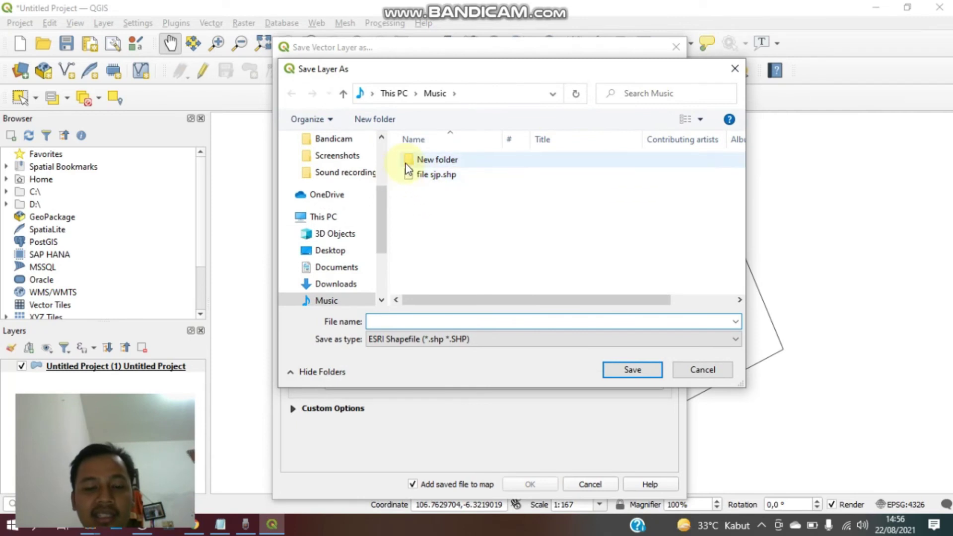
{"action": "left_click", "coordinate": [342, 271]}
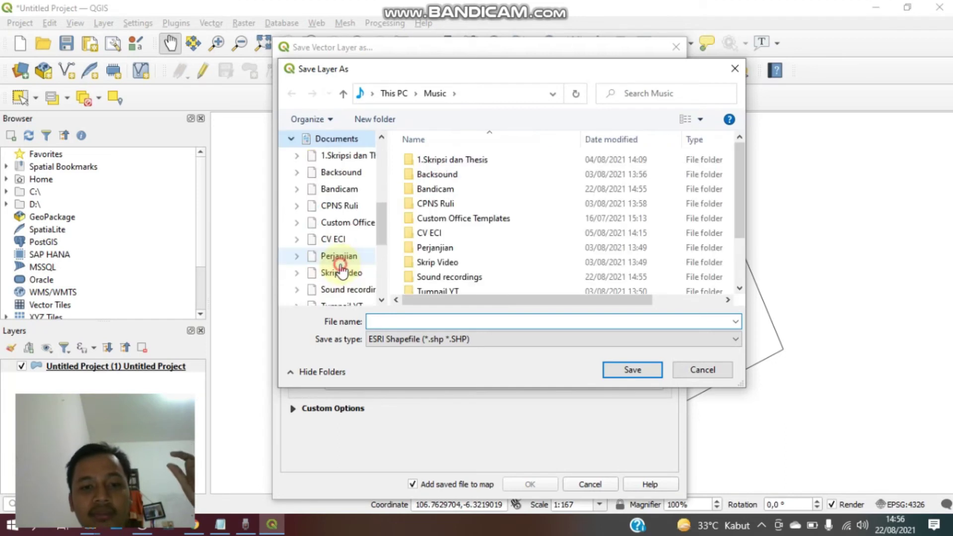
{"action": "scroll", "coordinate": [407, 209], "scroll_direction": "down", "scroll_amount": 2}
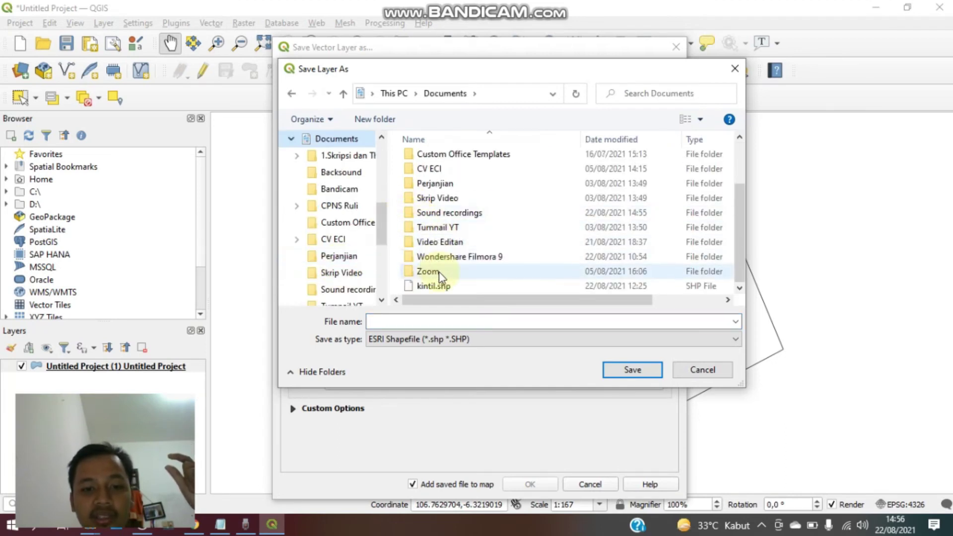
{"action": "double_click", "coordinate": [439, 227]}
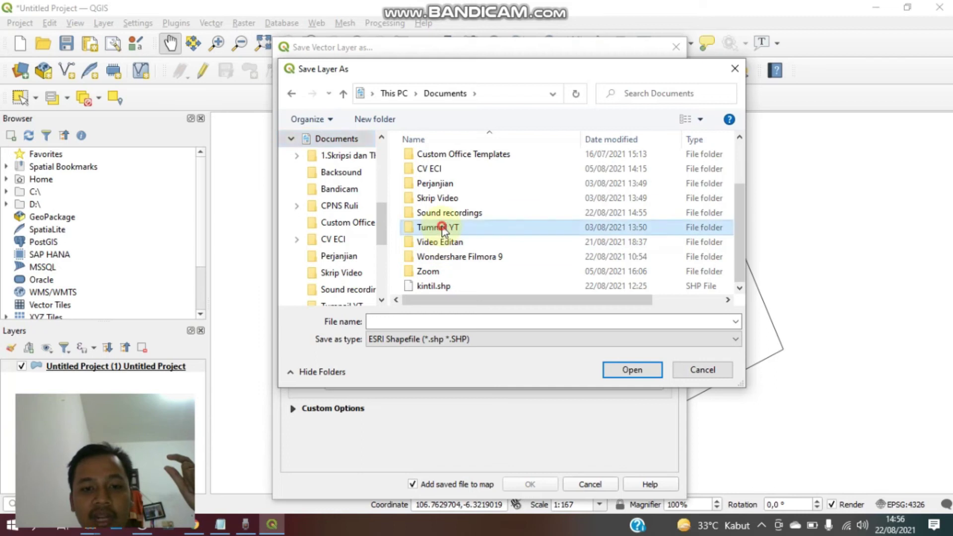
{"action": "left_click", "coordinate": [580, 321]}
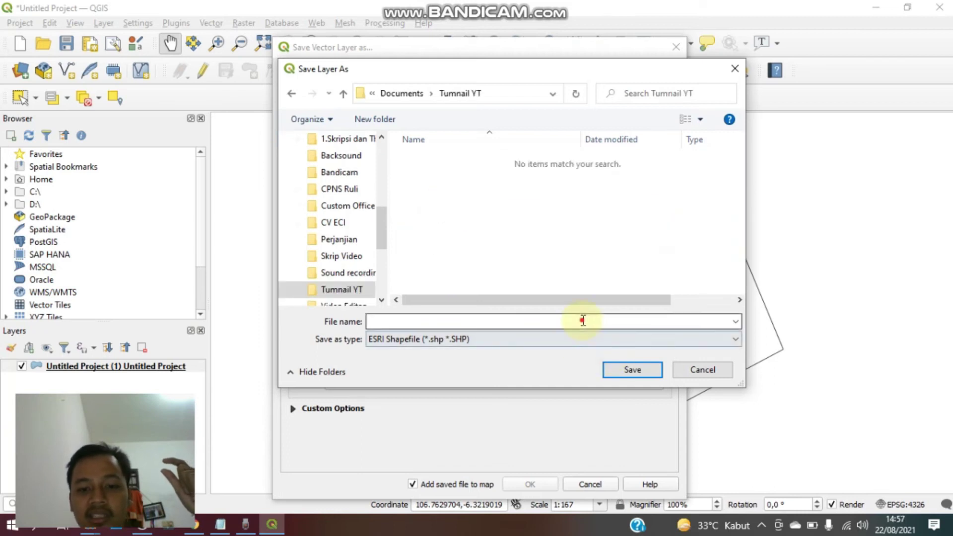
{"action": "type", "text": "Purnawarman Polygon SHP"}
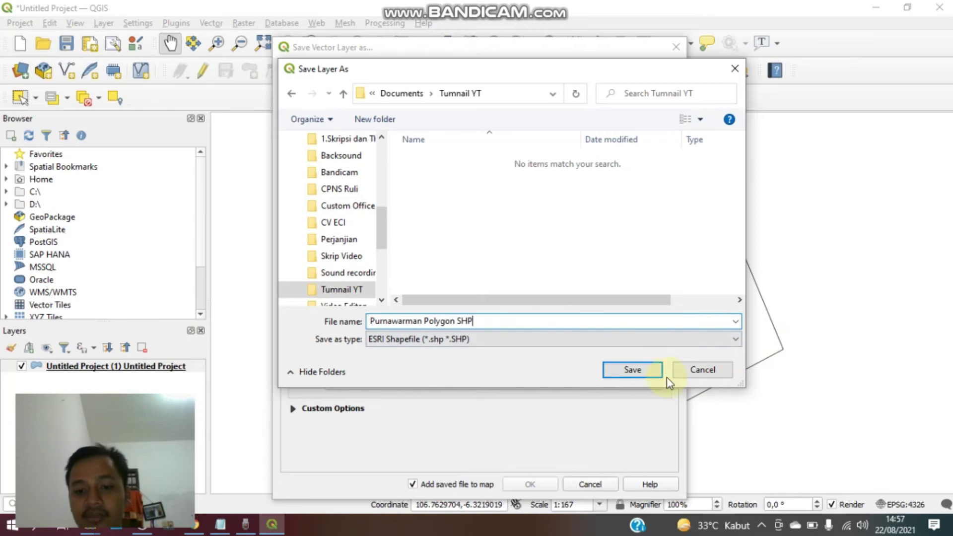
{"action": "left_click", "coordinate": [644, 374]}
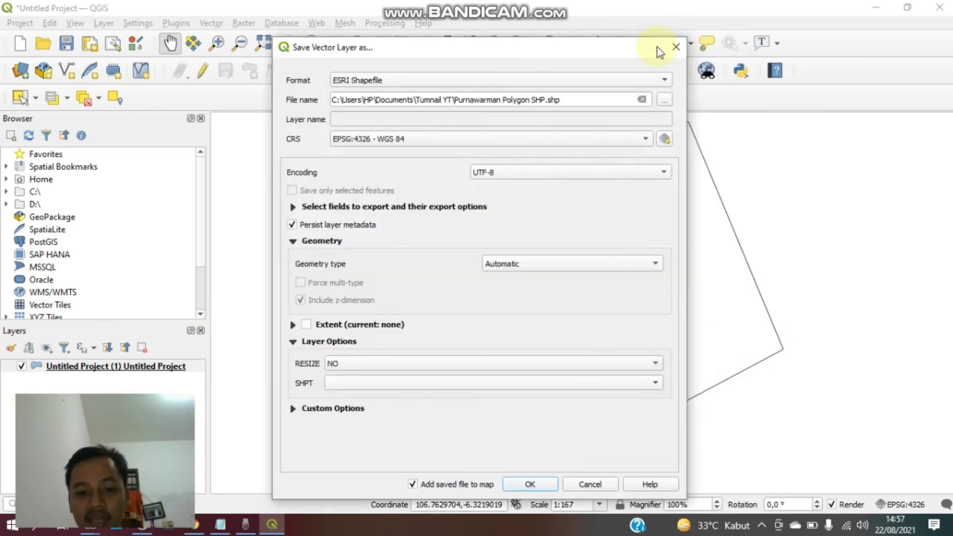
{"action": "left_click", "coordinate": [530, 485]}
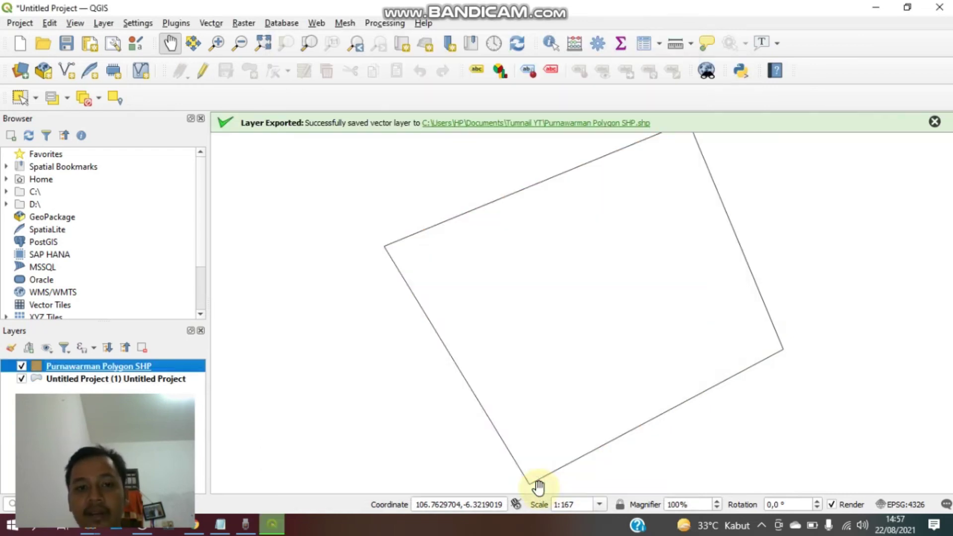
Step: Switch to File Explorer and open the Tumnail YT folder in Documents with the exported Purnawarman Polygon SHP files
{"action": "left_click", "coordinate": [872, 3]}
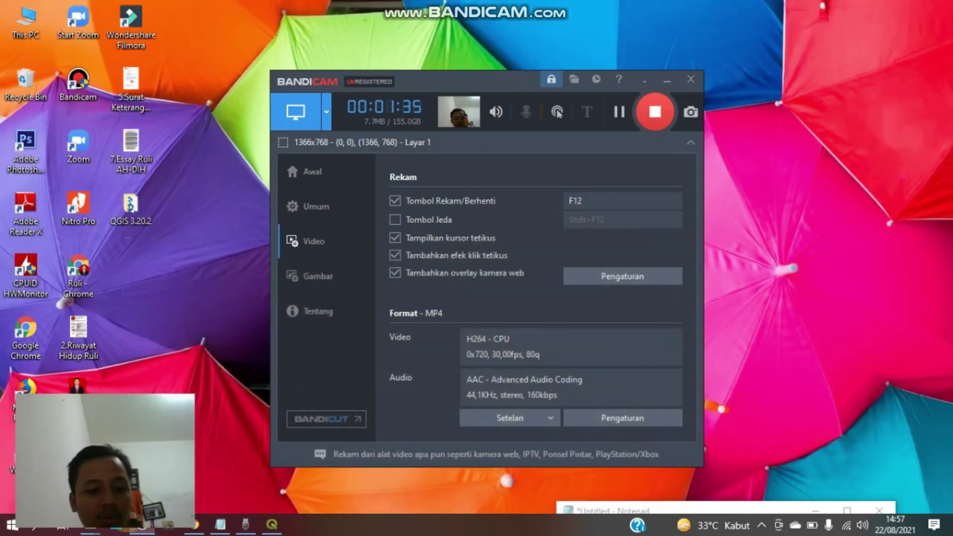
{"action": "key", "text": "alt+Tab"}
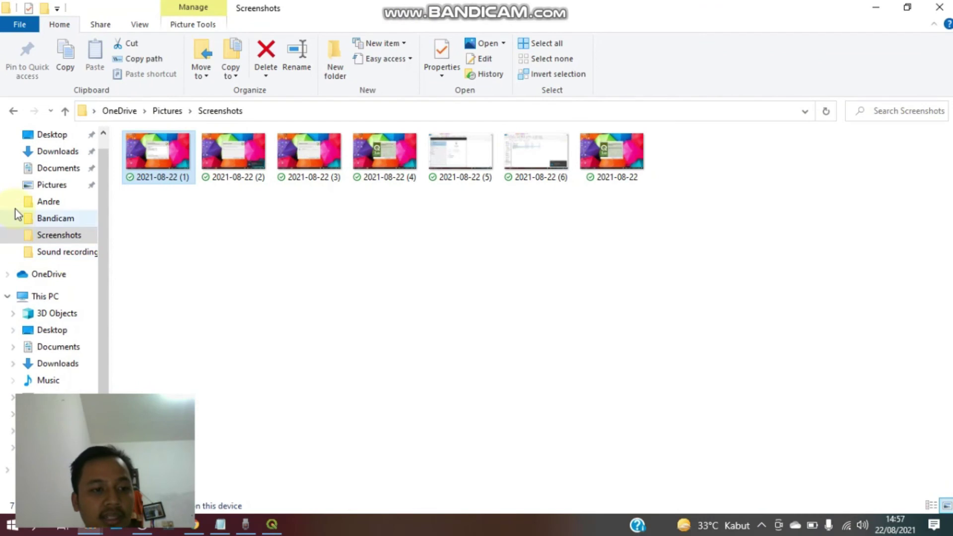
{"action": "left_click", "coordinate": [71, 169]}
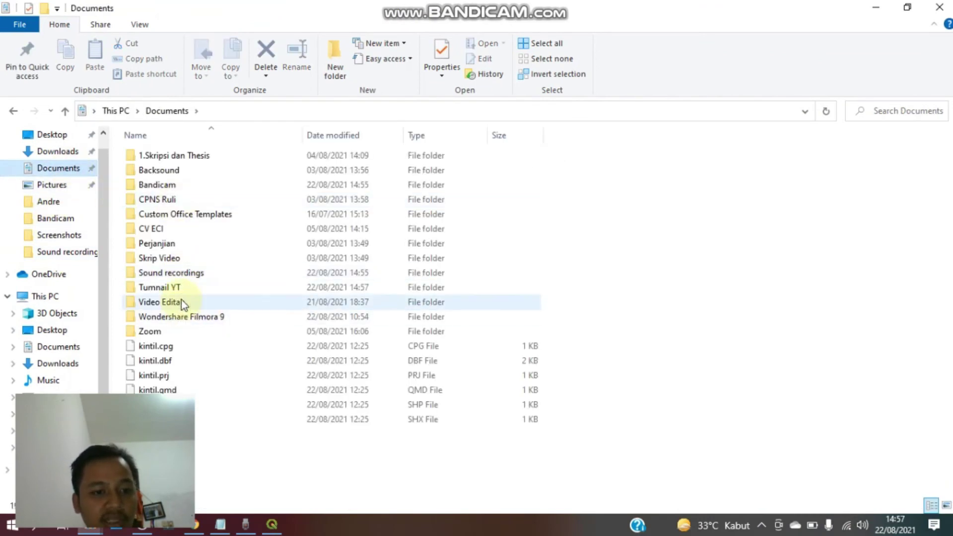
{"action": "double_click", "coordinate": [181, 287]}
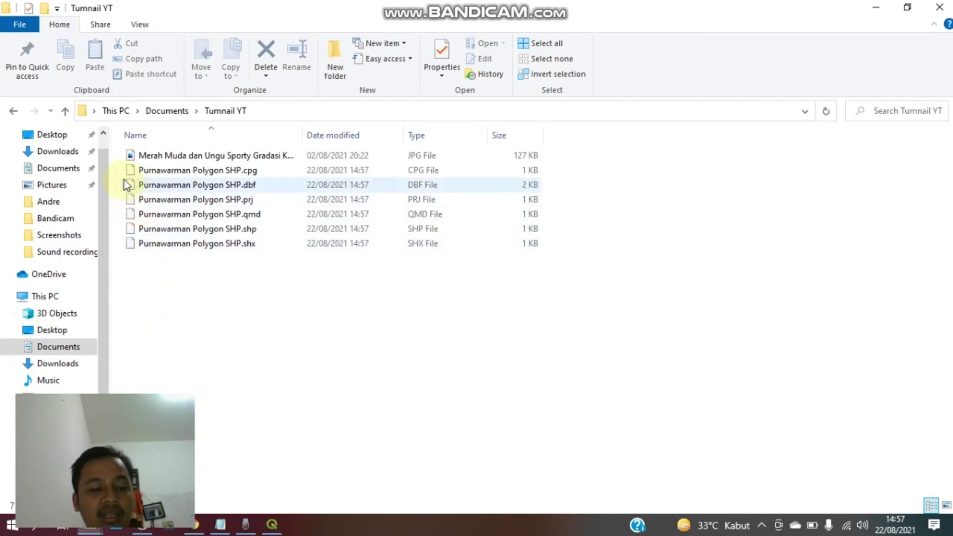
{"action": "left_click_drag", "start_coordinate": [680, 308], "coordinate": [386, 182]}
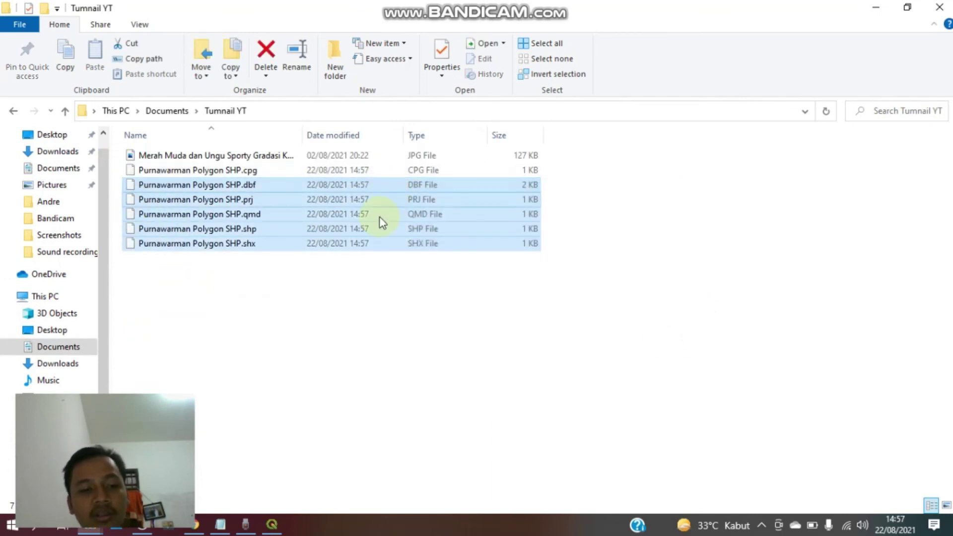
Step: Create a new WinRAR ZIP archive named Purnawaman SHP in the Tumnail YT folder
{"action": "right_click", "coordinate": [286, 318]}
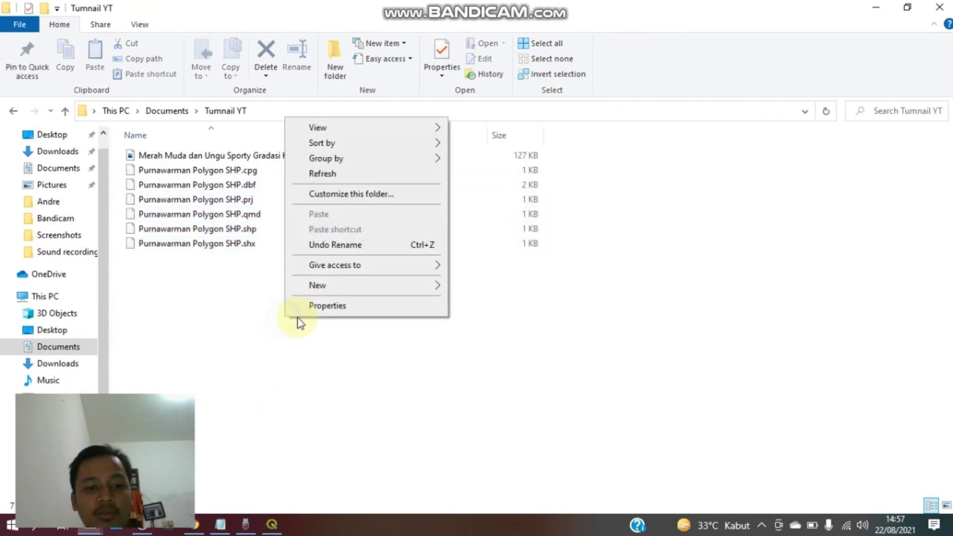
{"action": "mouse_move", "coordinate": [344, 290]}
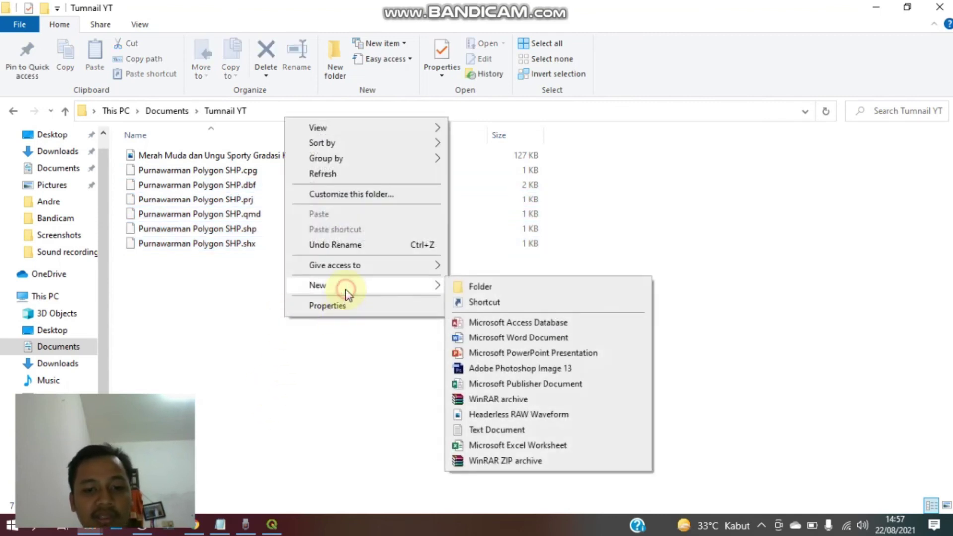
{"action": "left_click", "coordinate": [530, 465]}
{"action": "key", "text": "BackSpace"}
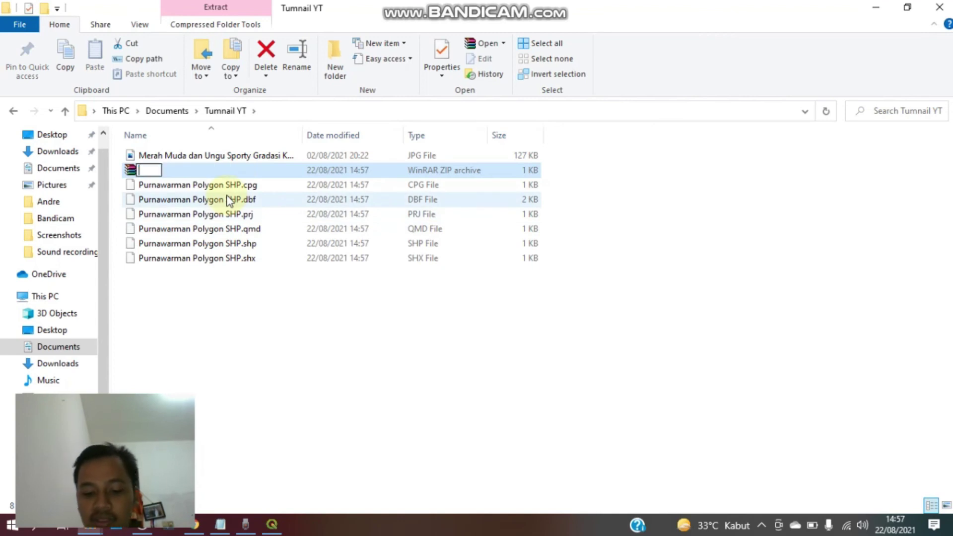
{"action": "type", "text": "Purnawaman SHP"}
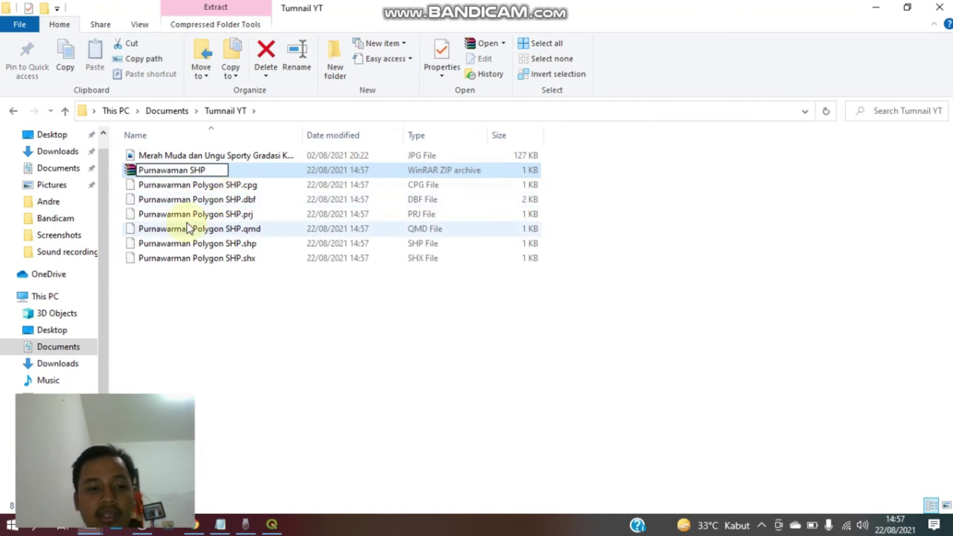
{"action": "left_click", "coordinate": [174, 347]}
Step: Add all six Purnawarman Polygon SHP files, from .cpg to .shx, to the Purnawaman SHP archive, with normal compression, and close the archive
{"action": "left_click_drag", "start_coordinate": [548, 297], "coordinate": [502, 264]}
{"action": "left_click_drag", "start_coordinate": [386, 197], "coordinate": [288, 192]}
{"action": "right_click", "coordinate": [290, 196]}
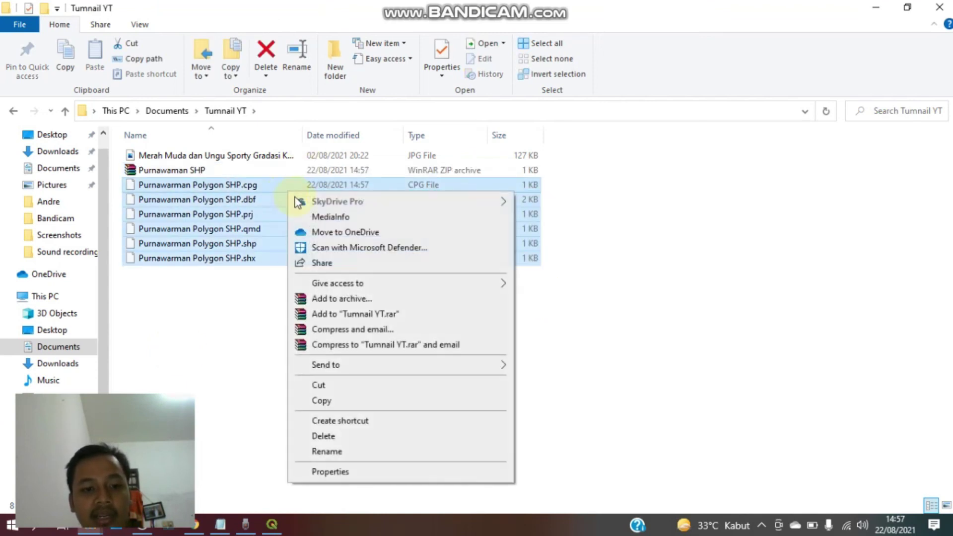
{"action": "left_click", "coordinate": [357, 385]}
{"action": "double_click", "coordinate": [271, 173]}
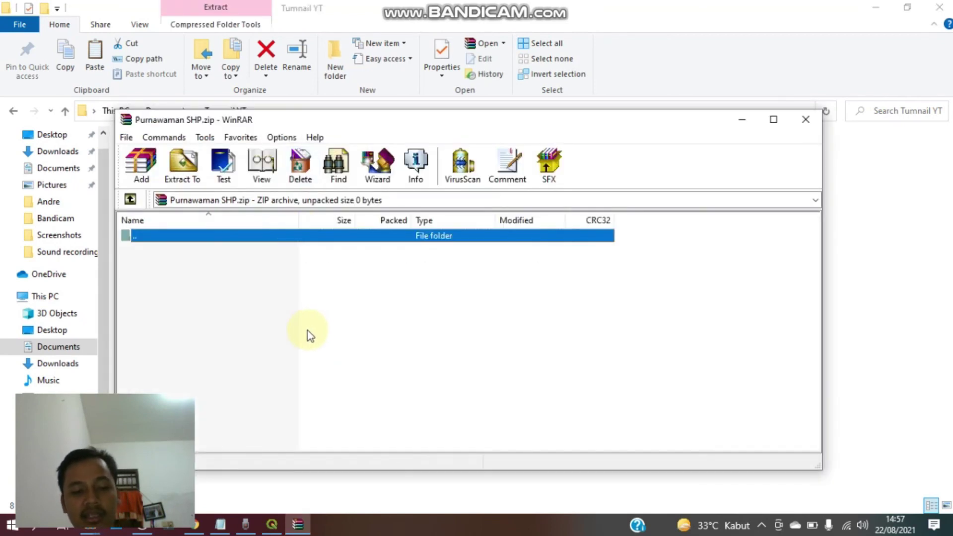
{"action": "right_click", "coordinate": [307, 330]}
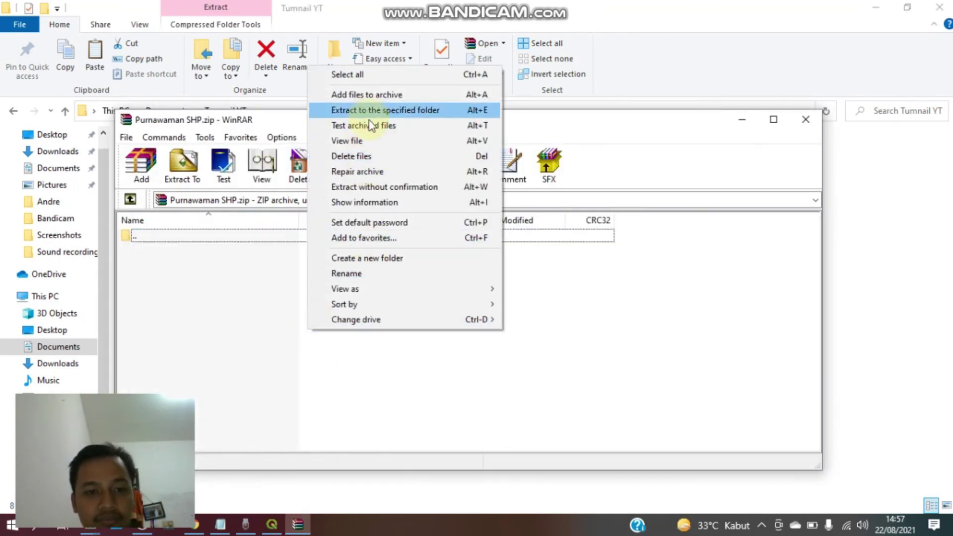
{"action": "left_click", "coordinate": [268, 265]}
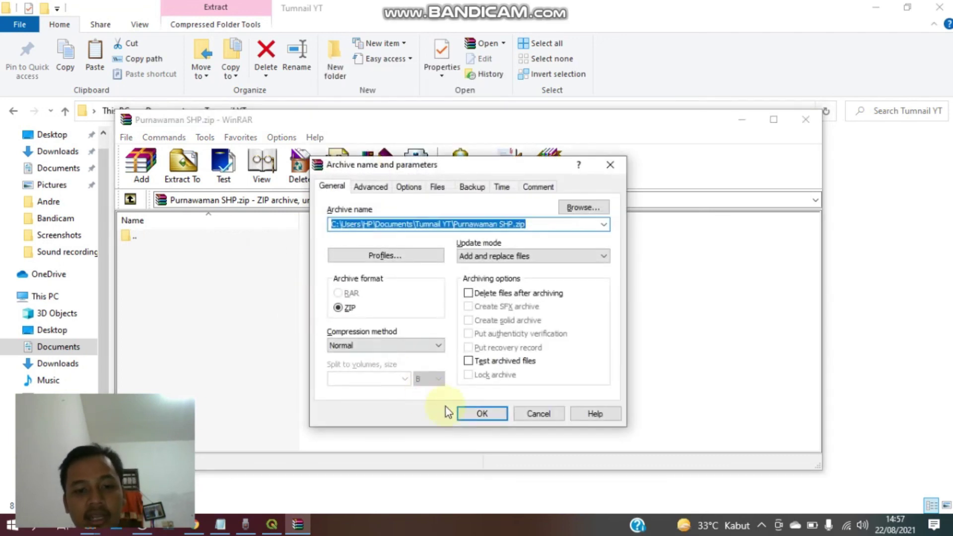
{"action": "left_click", "coordinate": [465, 415]}
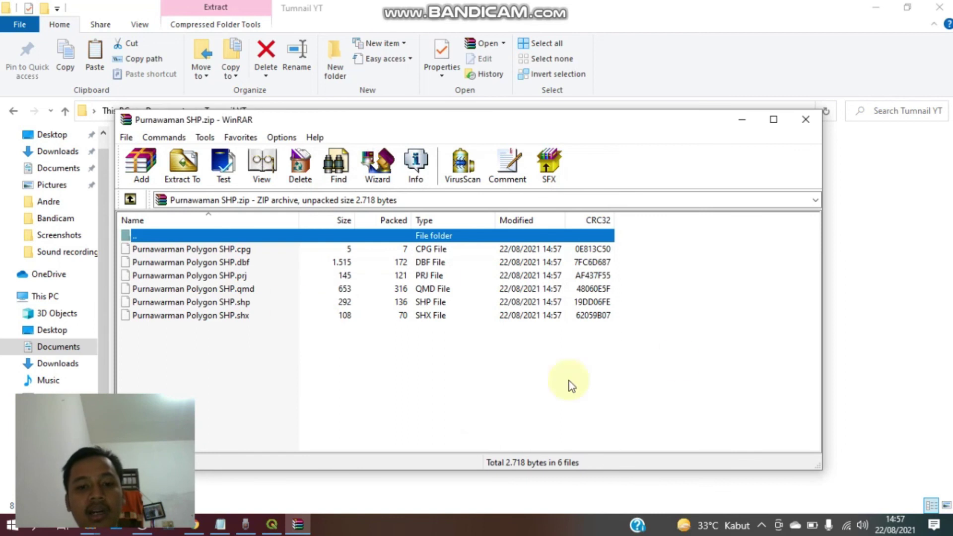
{"action": "left_click_drag", "start_coordinate": [697, 362], "coordinate": [463, 256]}
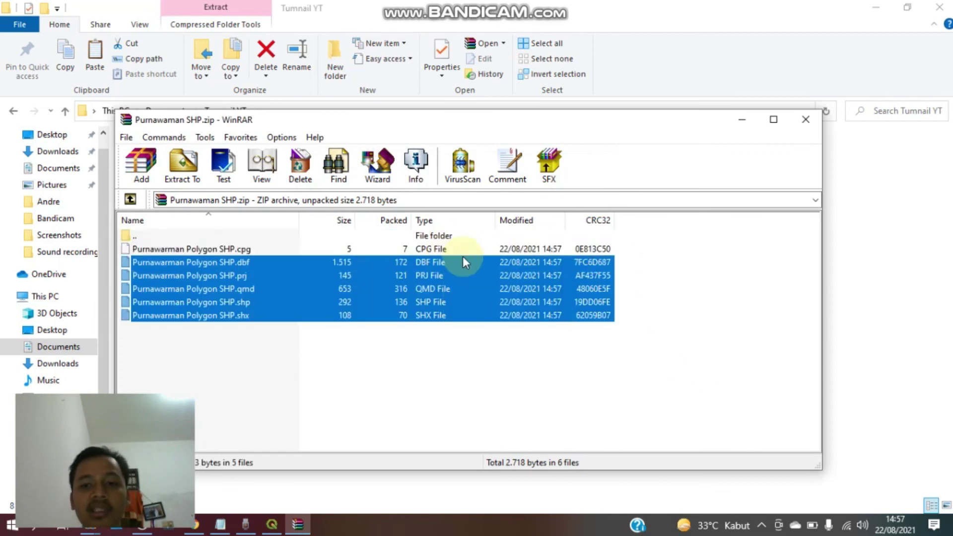
{"action": "left_click", "coordinate": [808, 124]}
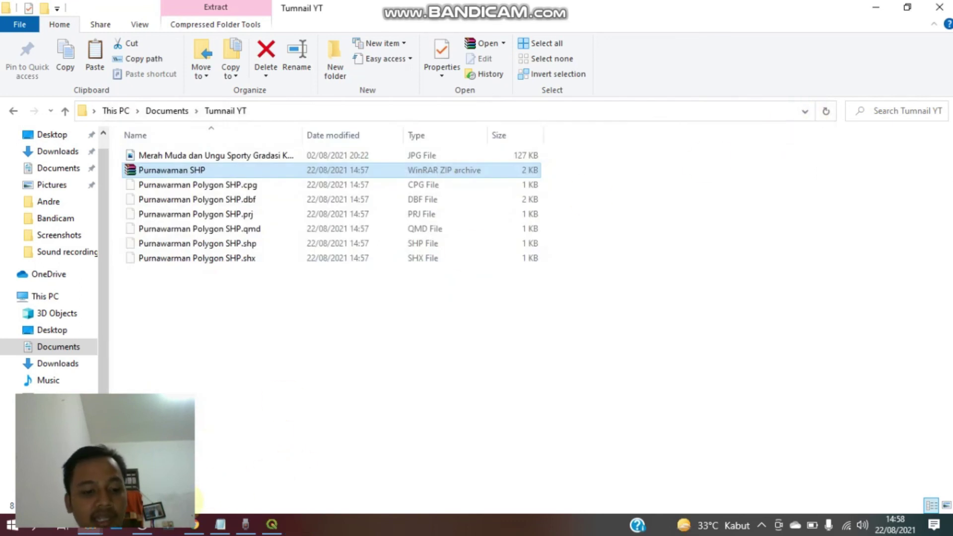
Step: Switch to the OSS form in Chrome and attach the Purnawaman SHP ZIP from Documents > Tumnail YT as the Lampiran File Polygon
{"action": "left_click", "coordinate": [194, 524]}
{"action": "left_click", "coordinate": [80, 11]}
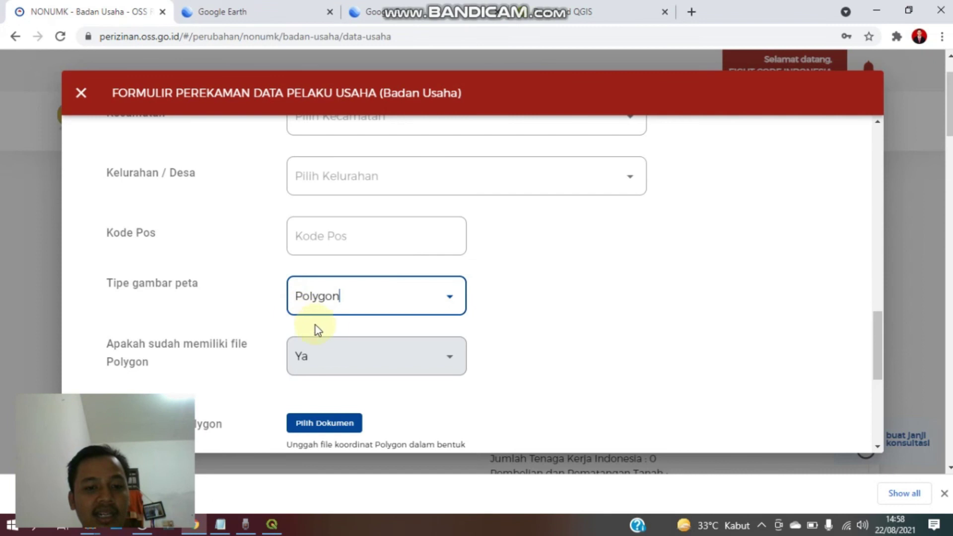
{"action": "scroll", "coordinate": [315, 326], "scroll_direction": "down", "scroll_amount": 3}
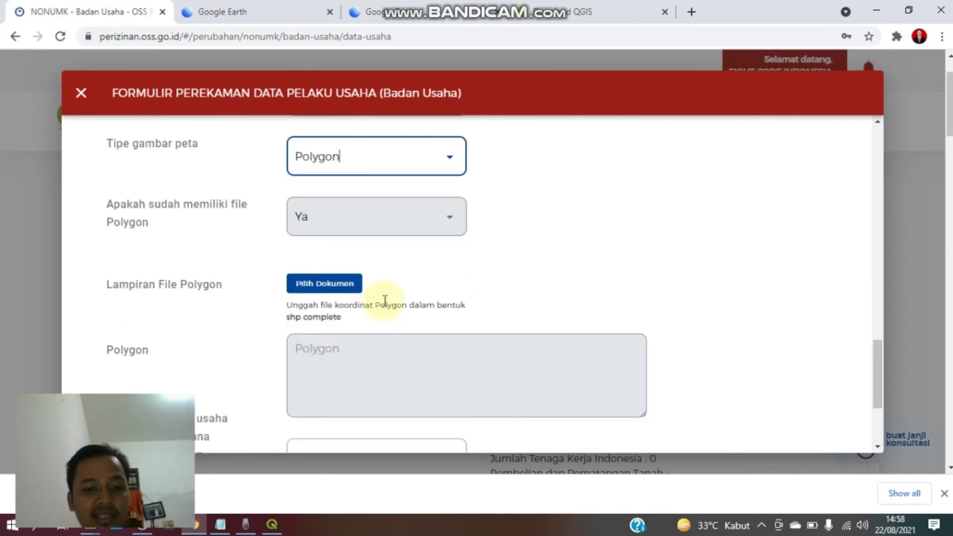
{"action": "left_click", "coordinate": [307, 285]}
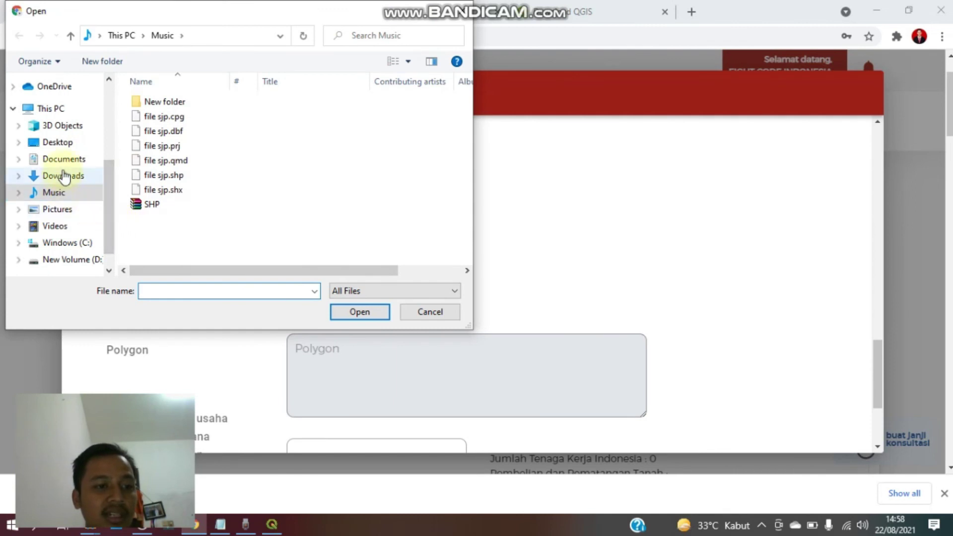
{"action": "left_click", "coordinate": [66, 162]}
{"action": "scroll", "coordinate": [184, 204], "scroll_direction": "down", "scroll_amount": 1}
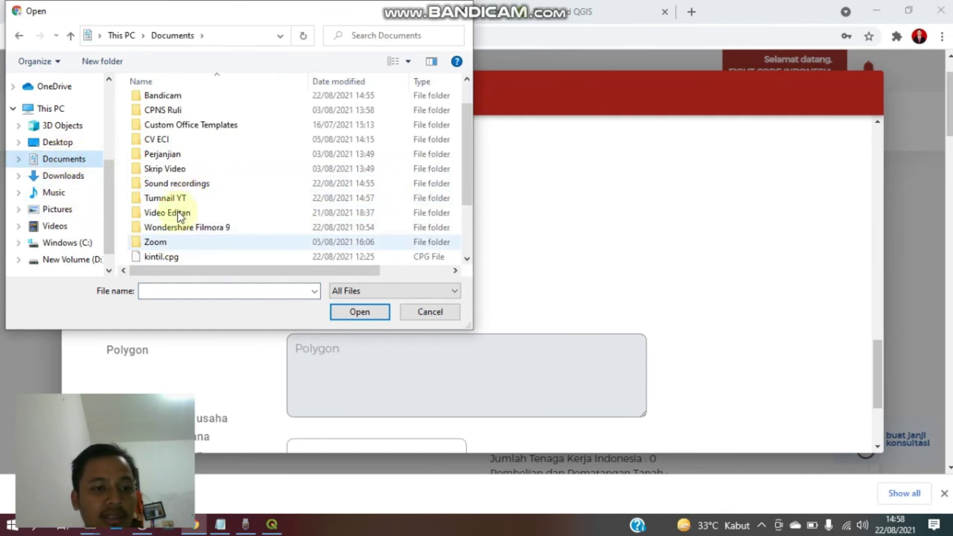
{"action": "double_click", "coordinate": [177, 199]}
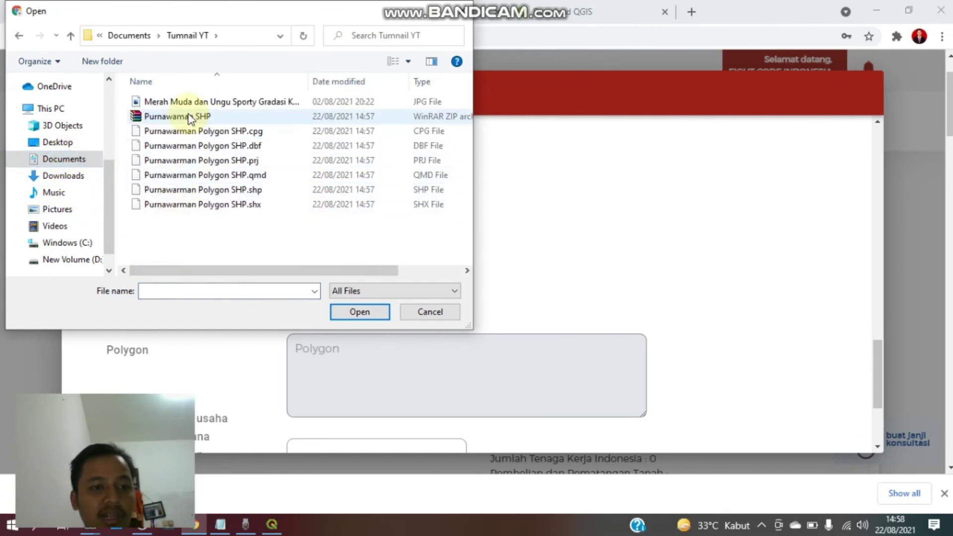
{"action": "double_click", "coordinate": [190, 120]}
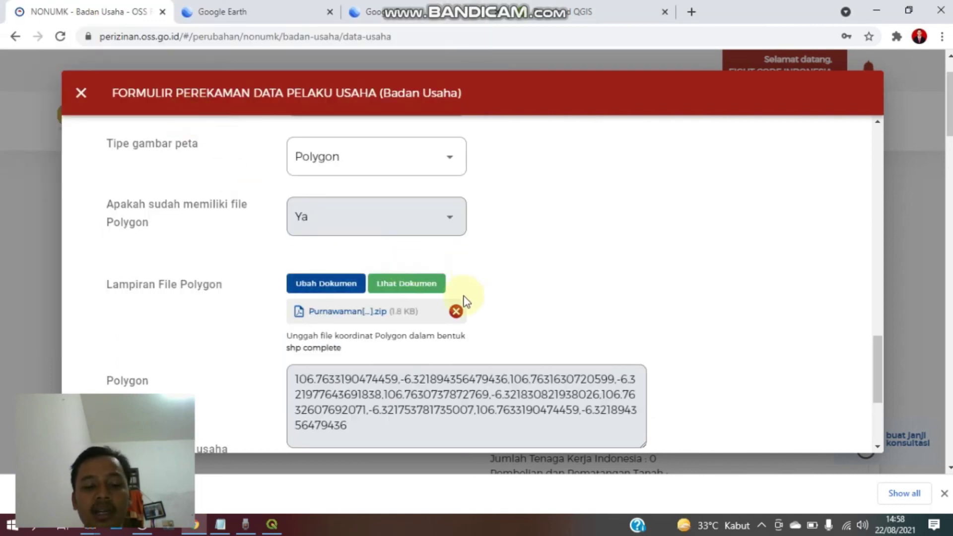
{"action": "scroll", "coordinate": [479, 294], "scroll_direction": "down", "scroll_amount": 3}
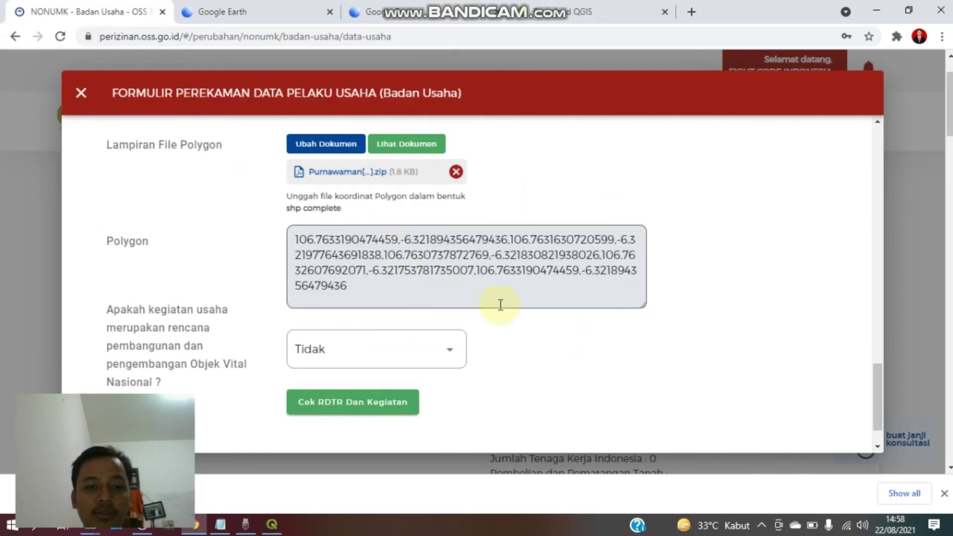